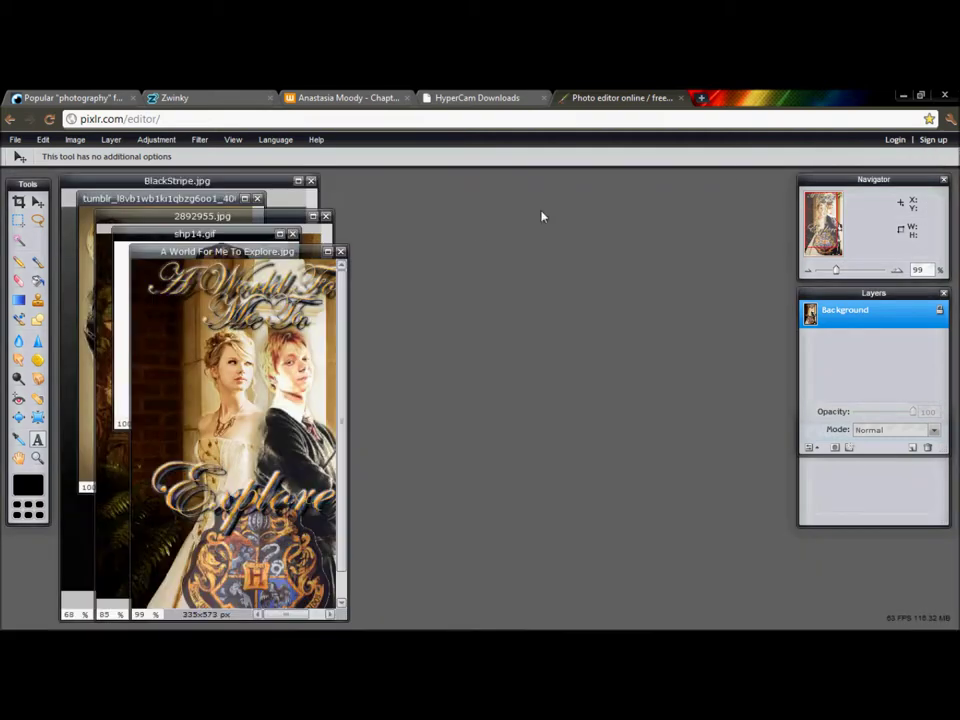
Close the finished example cover 'A World For Me To Explore.jpg'.
click(340, 252)
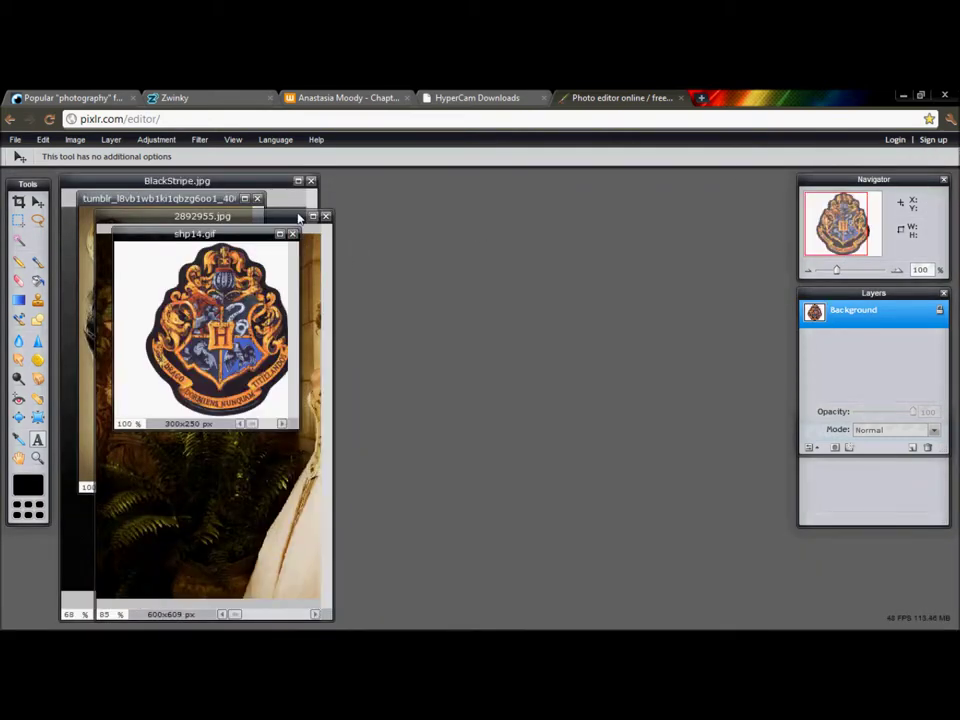
Enlarge the woman's photo window and try a crop around her, then undo it.
drag(298, 216, 486, 196)
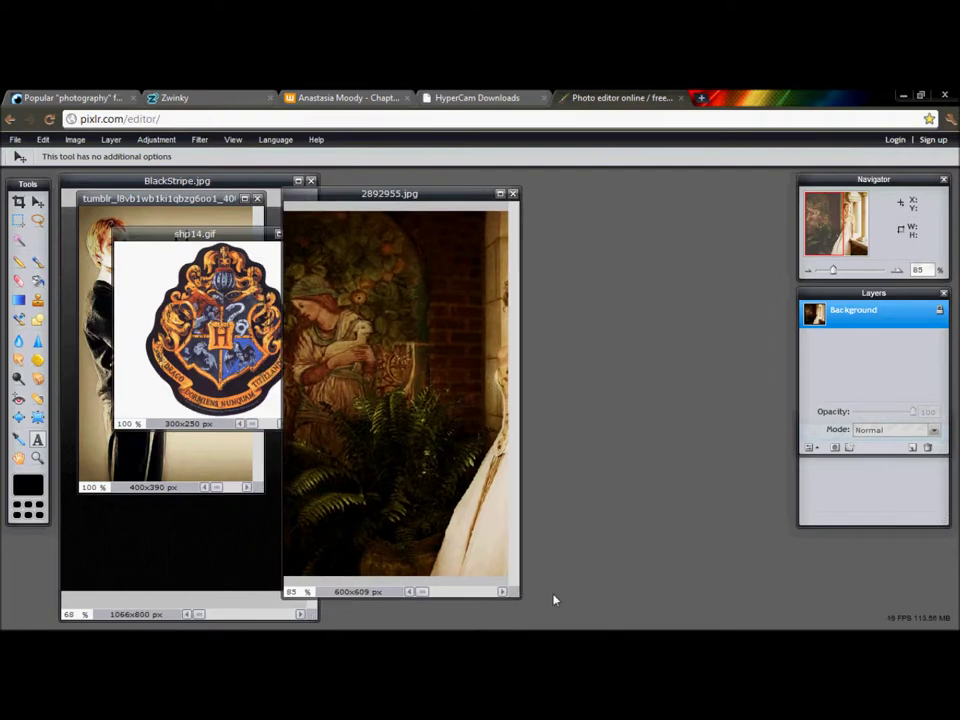
drag(516, 592, 736, 614)
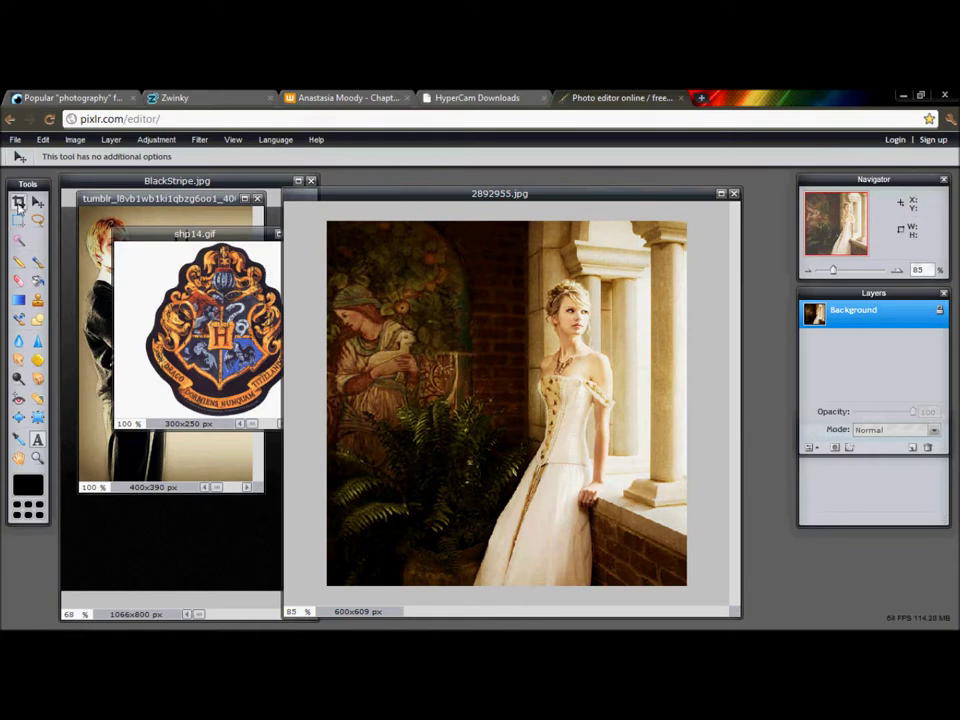
key(c)
drag(459, 226, 690, 598)
drag(455, 218, 460, 205)
key(Return)
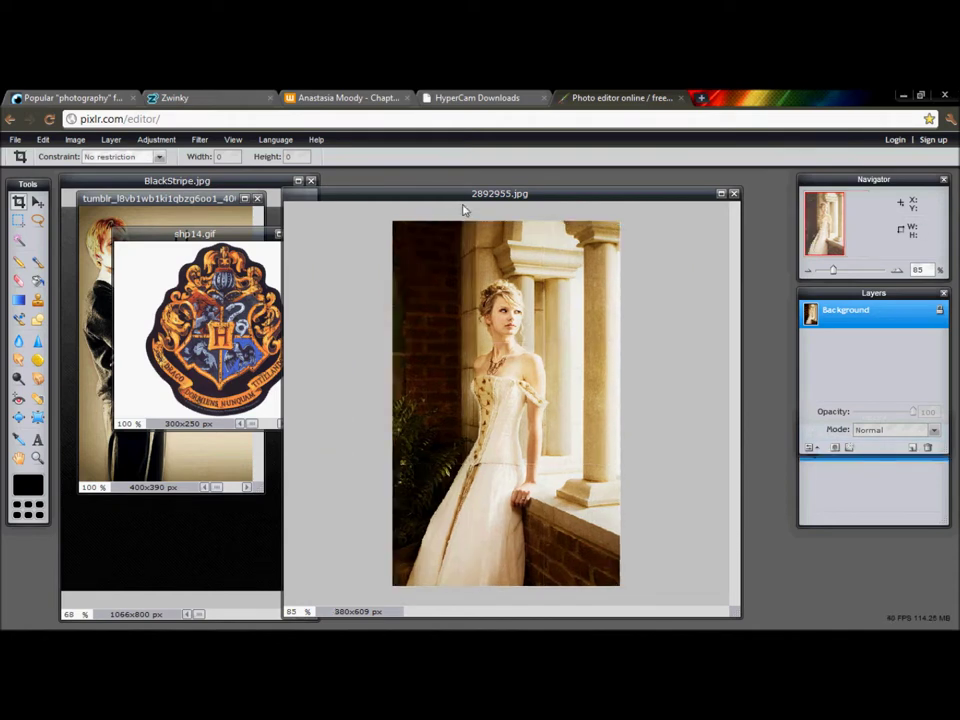
key(ctrl+z)
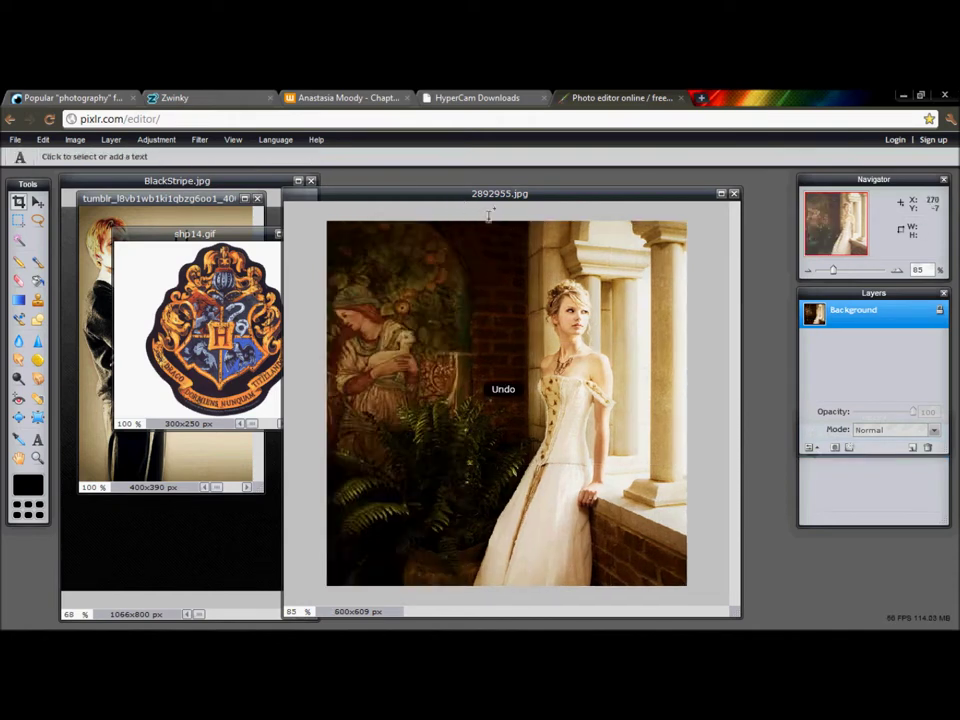
Crop 2892955.jpg to its right portion around the woman, 385x609 px, in floating windows.
click(721, 194)
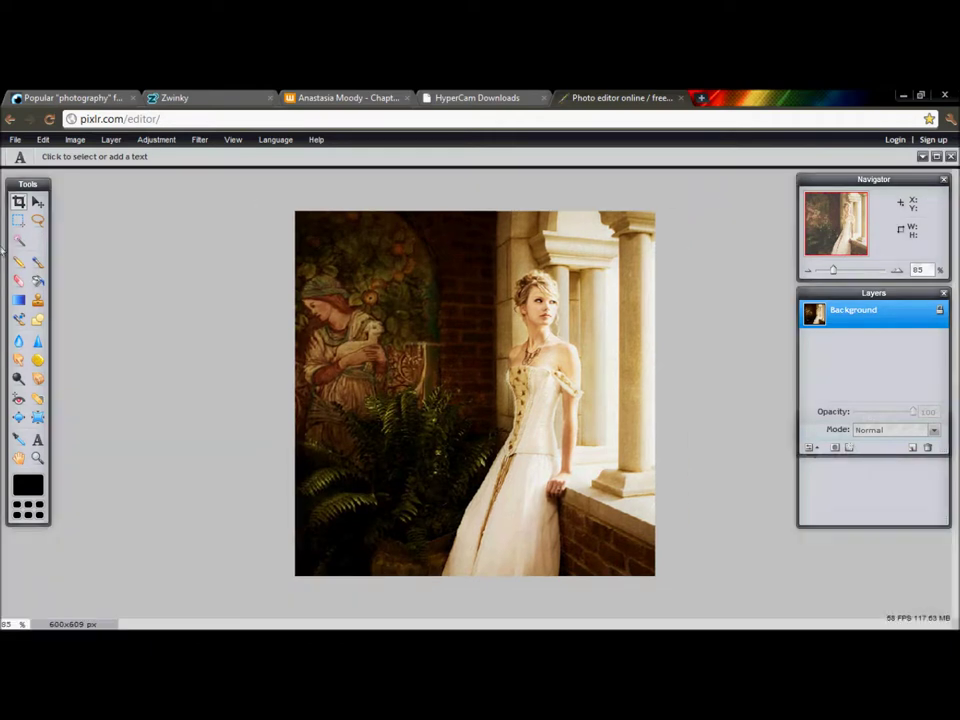
click(18, 201)
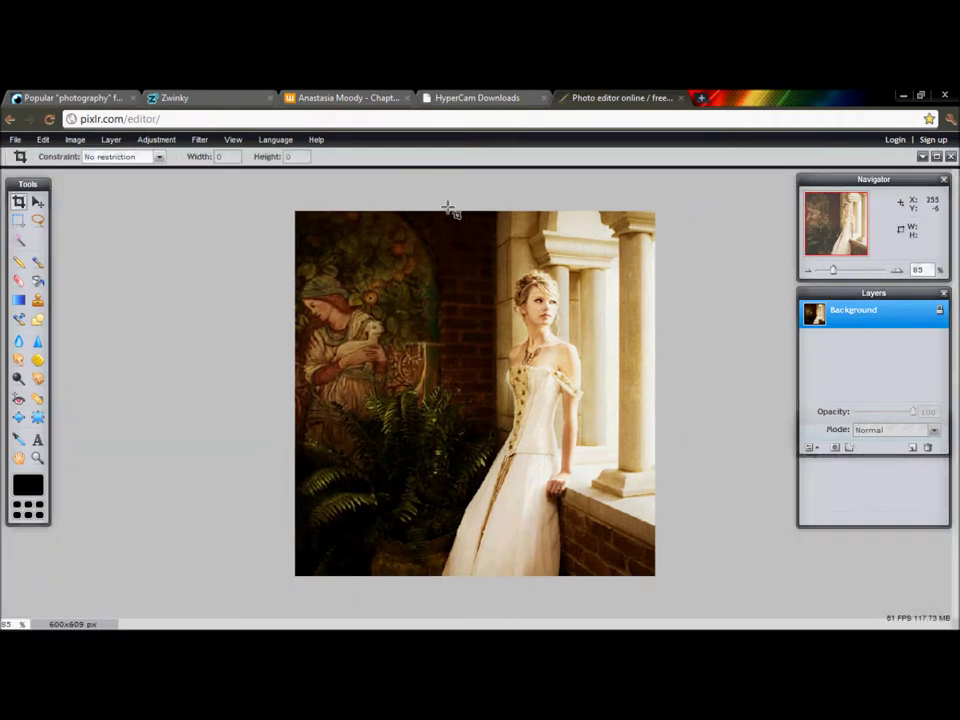
drag(437, 212, 658, 585)
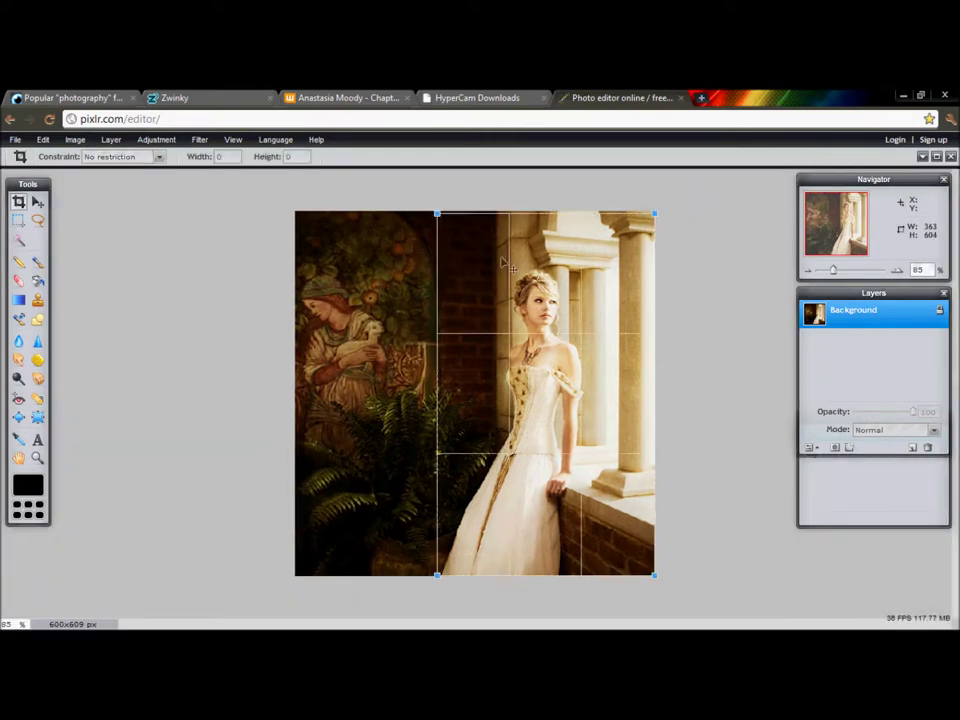
drag(434, 207, 421, 204)
key(Return)
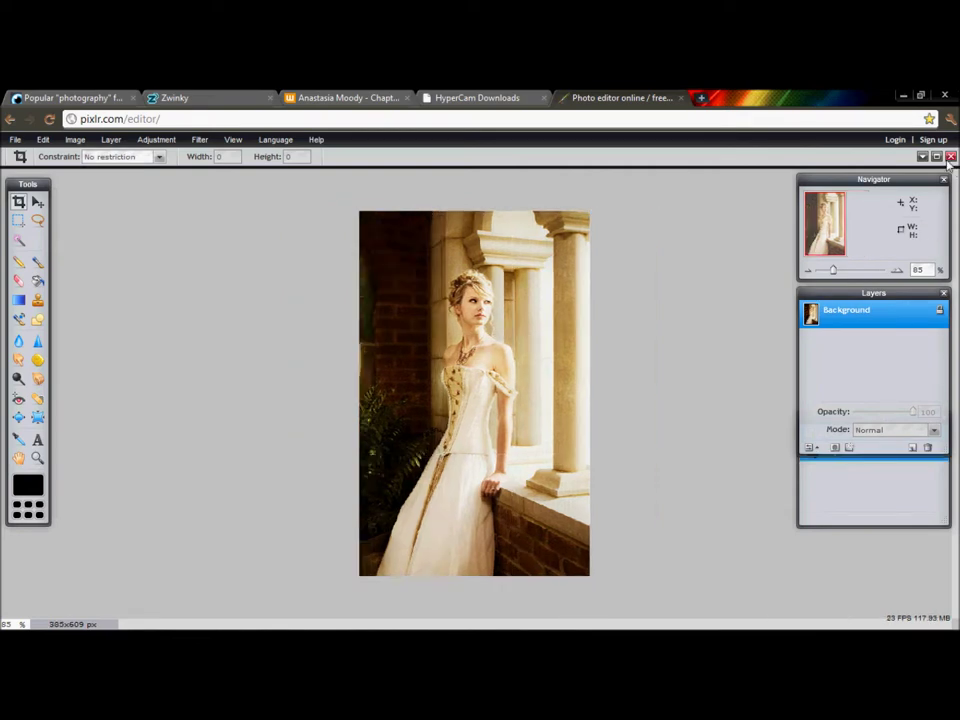
click(936, 156)
drag(254, 234, 518, 210)
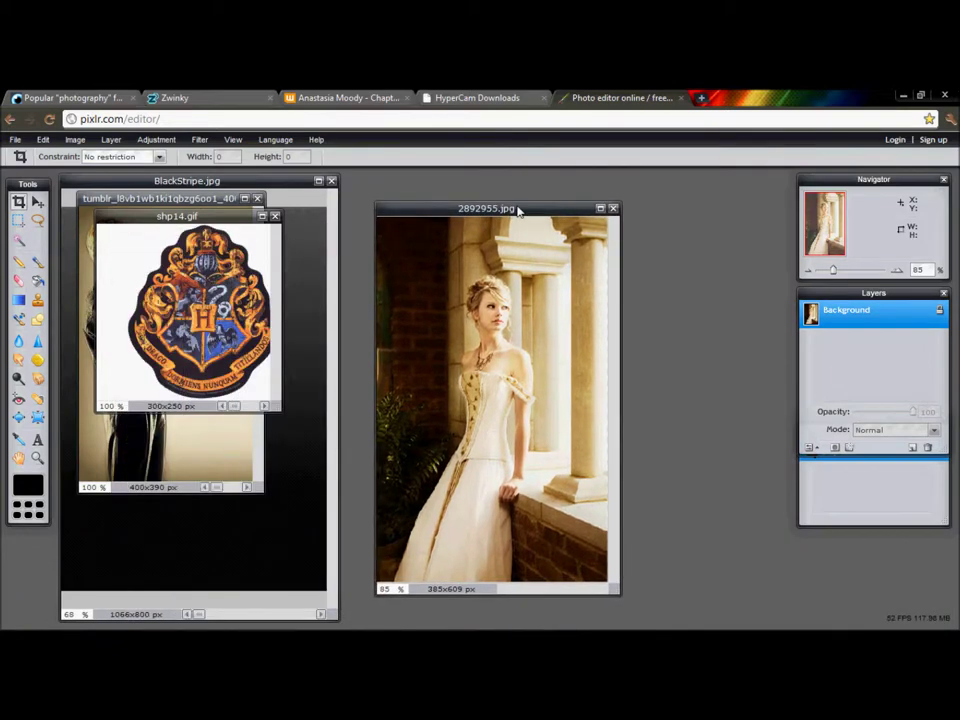
Crop the tumblr image down to the boy on the left.
click(228, 197)
drag(262, 489, 366, 518)
drag(236, 204, 295, 193)
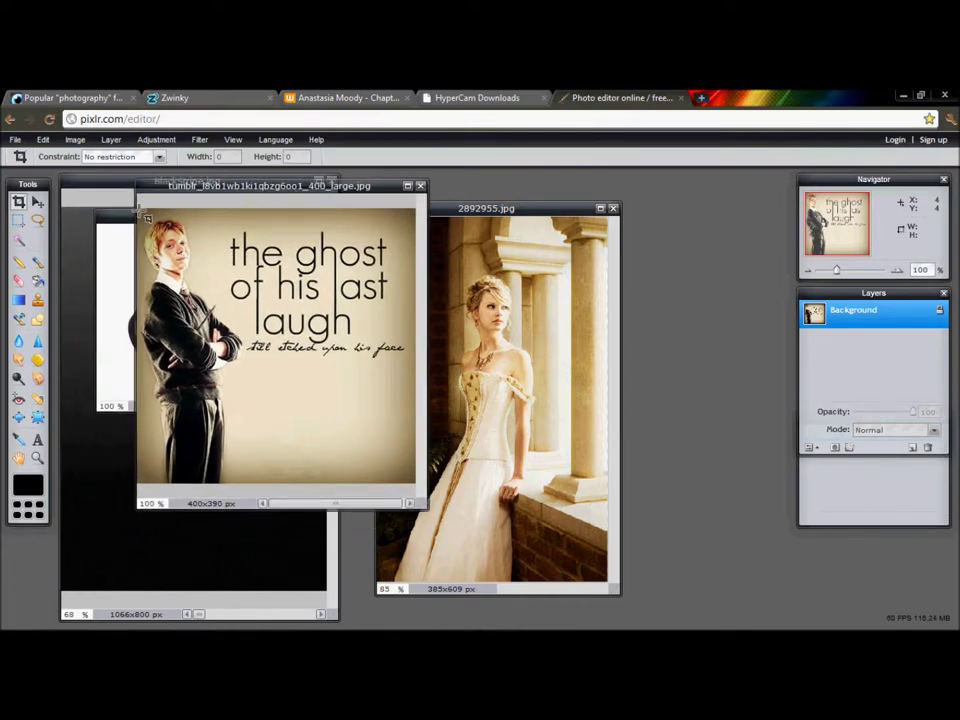
drag(145, 216, 254, 486)
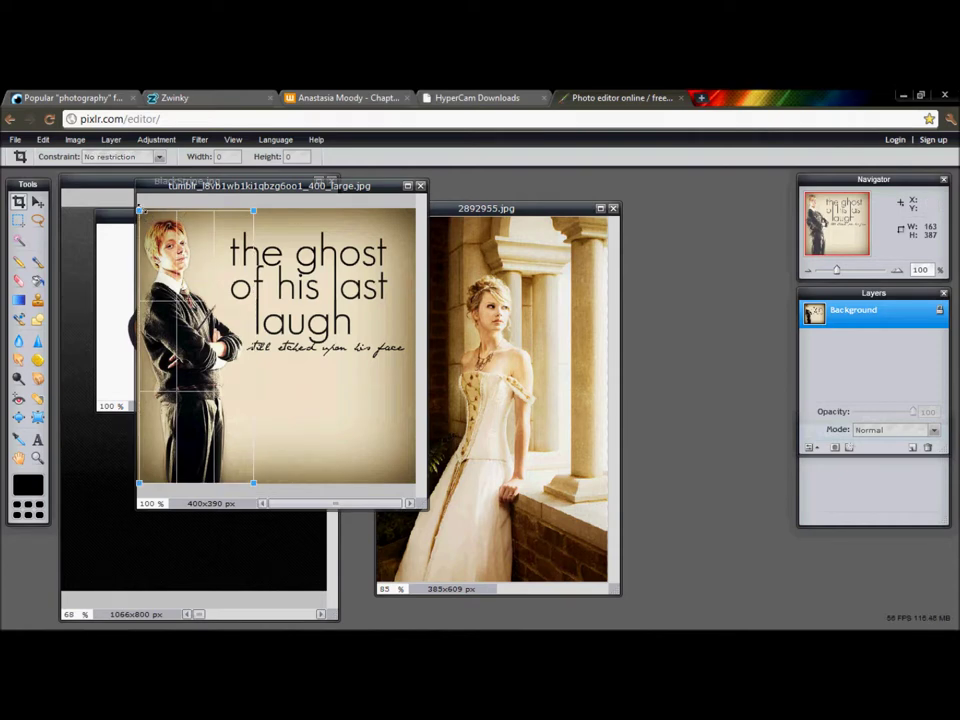
drag(145, 214, 131, 200)
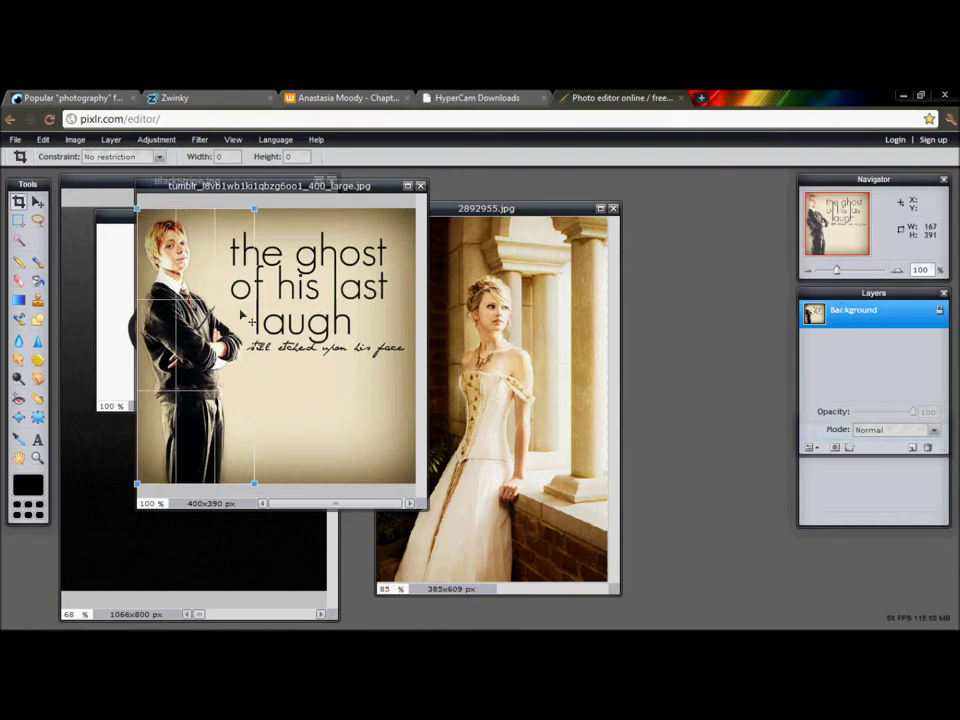
key(Return)
Copy the cropped boy into 2892955.jpg as a new layer and position it.
drag(814, 312, 544, 371)
click(38, 201)
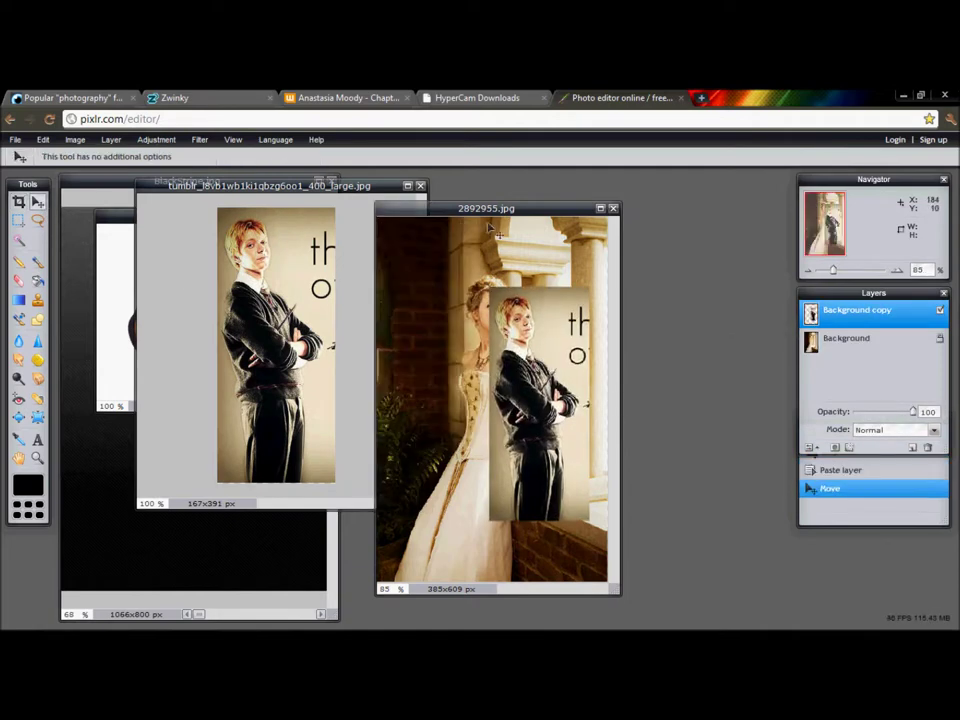
drag(490, 207, 621, 200)
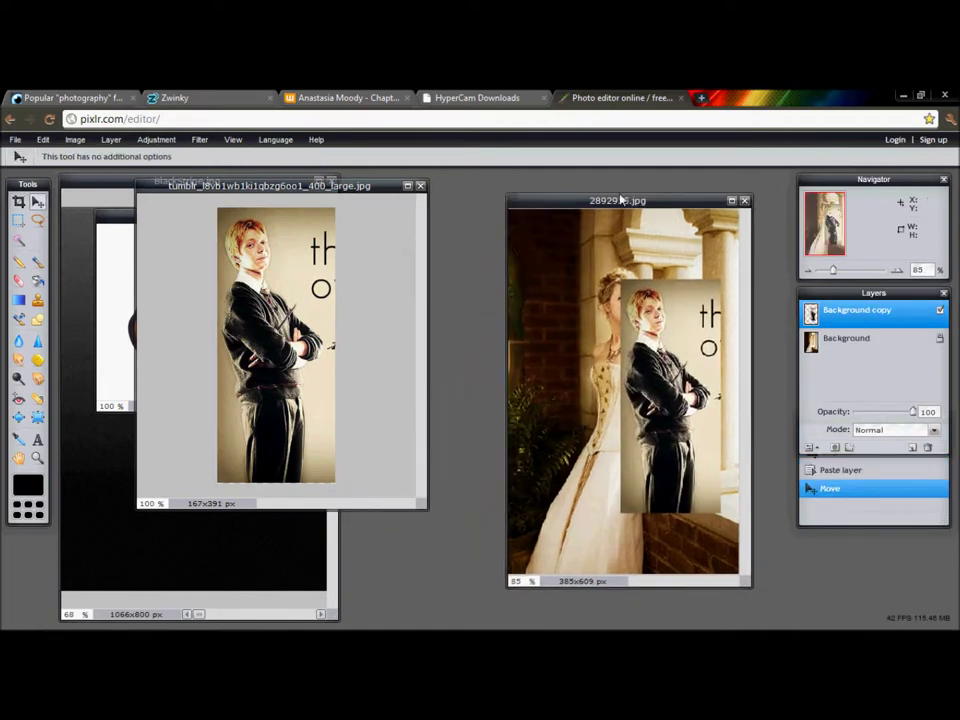
Show the 300x250 px crest image shp14.gif filling the workspace.
click(115, 227)
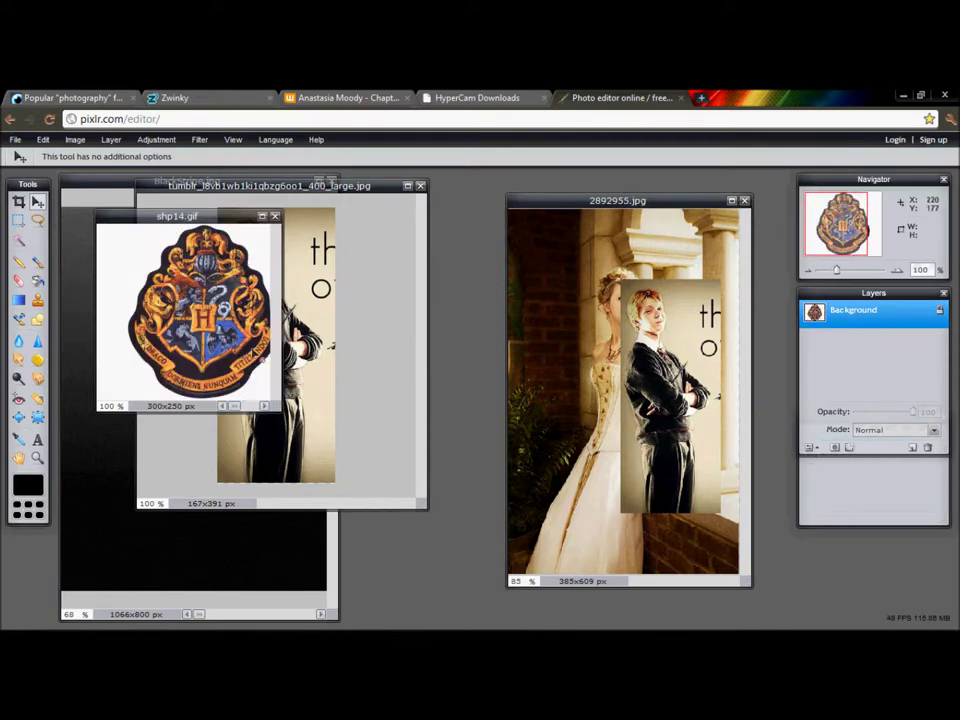
drag(280, 409, 300, 422)
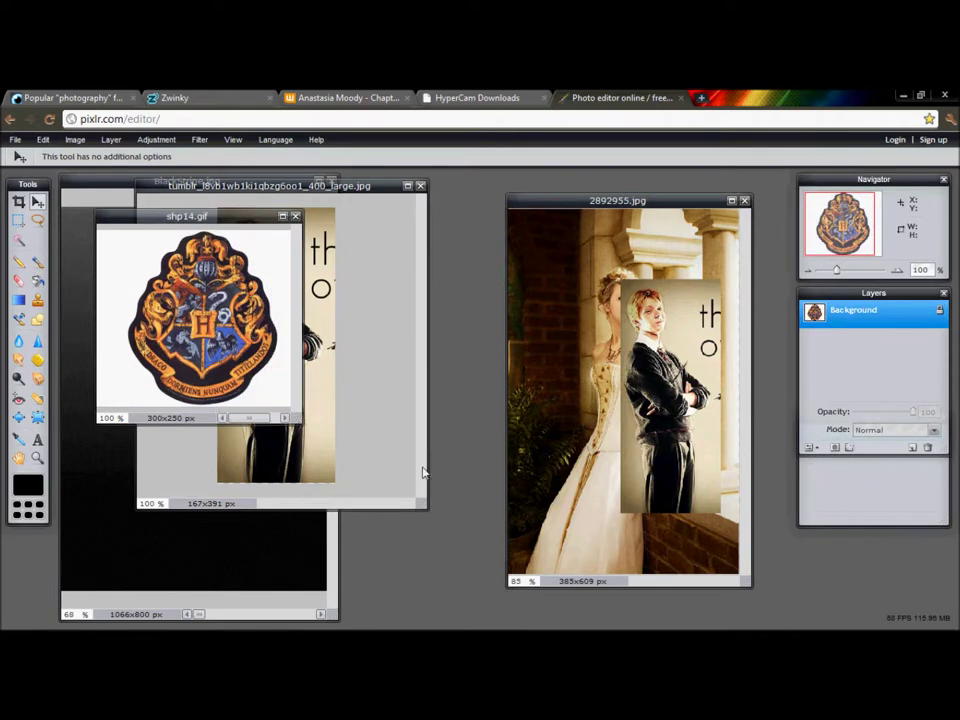
drag(237, 219, 530, 244)
click(576, 242)
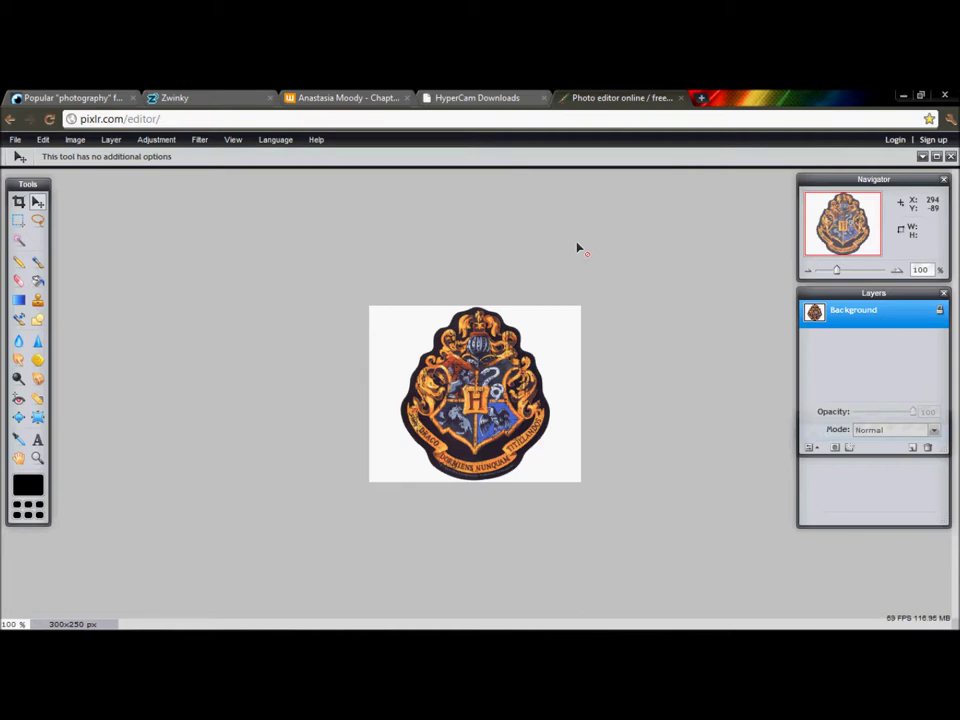
Unlock the crest layer and delete its white background with the Magic Wand, then deselect.
click(17, 245)
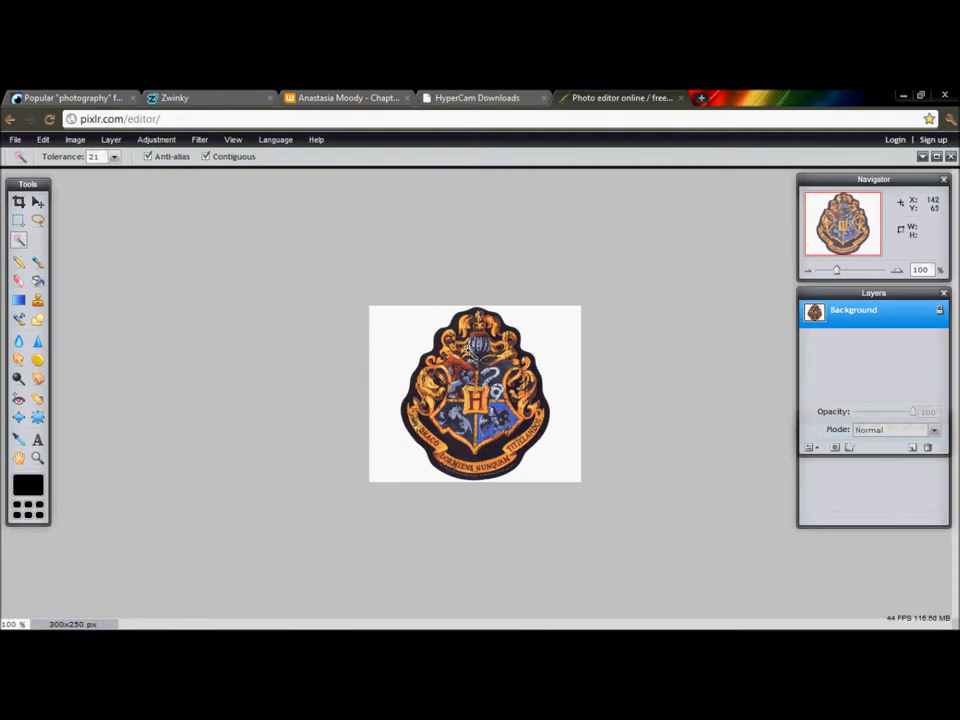
click(468, 349)
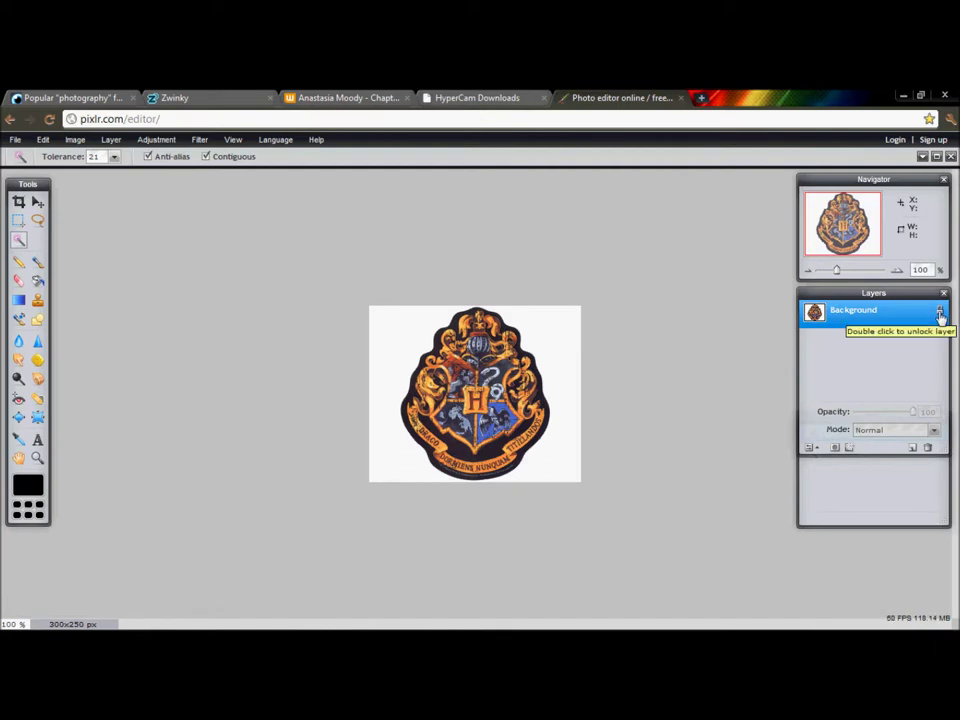
double_click(940, 316)
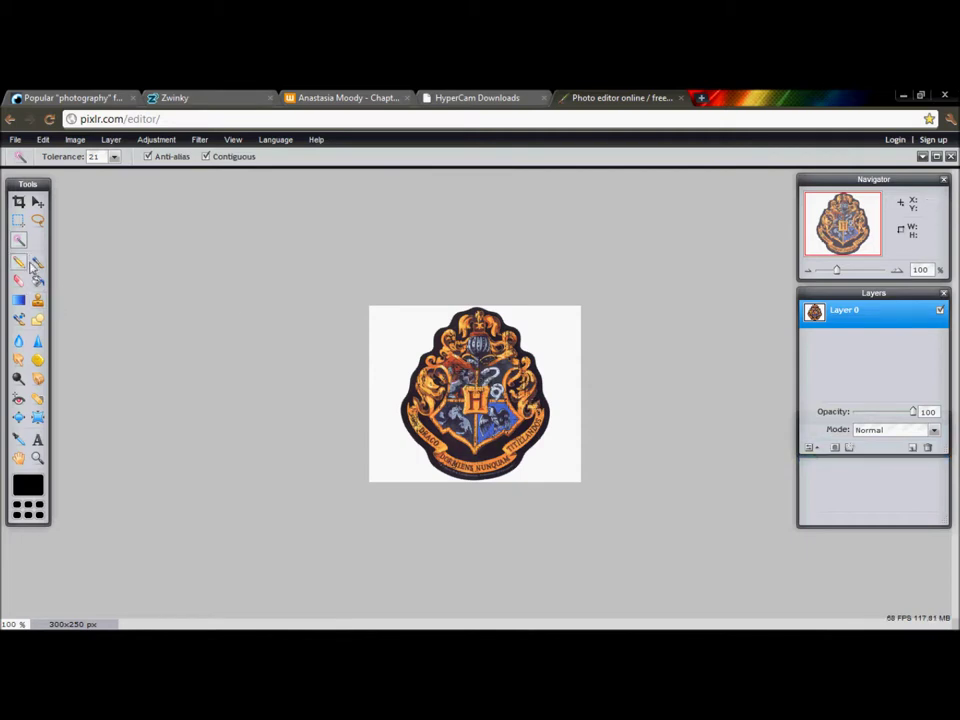
click(424, 328)
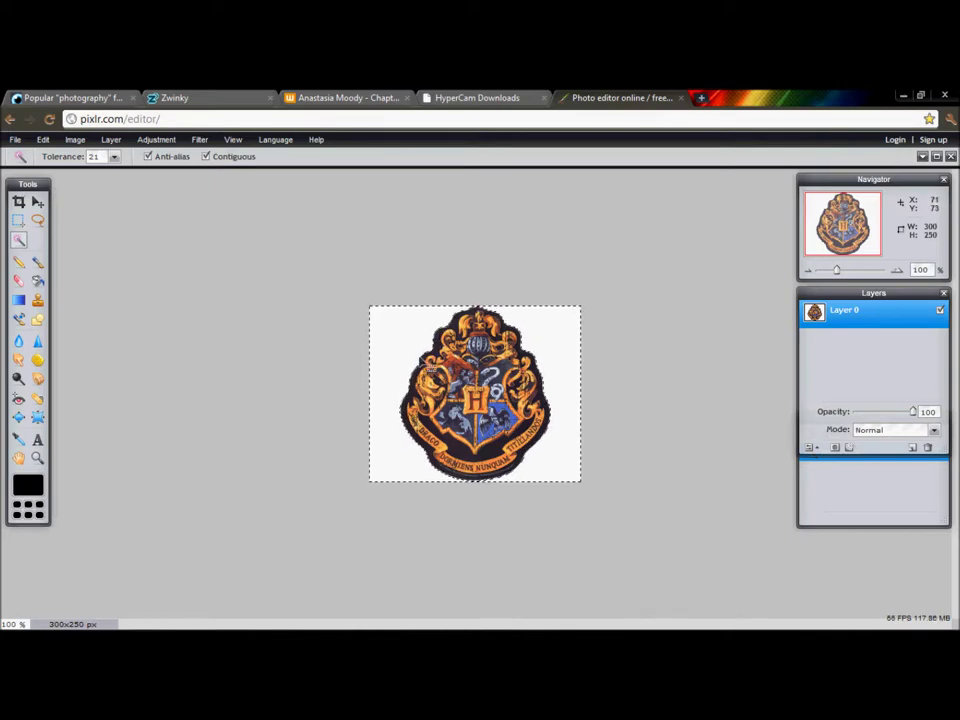
key(Delete)
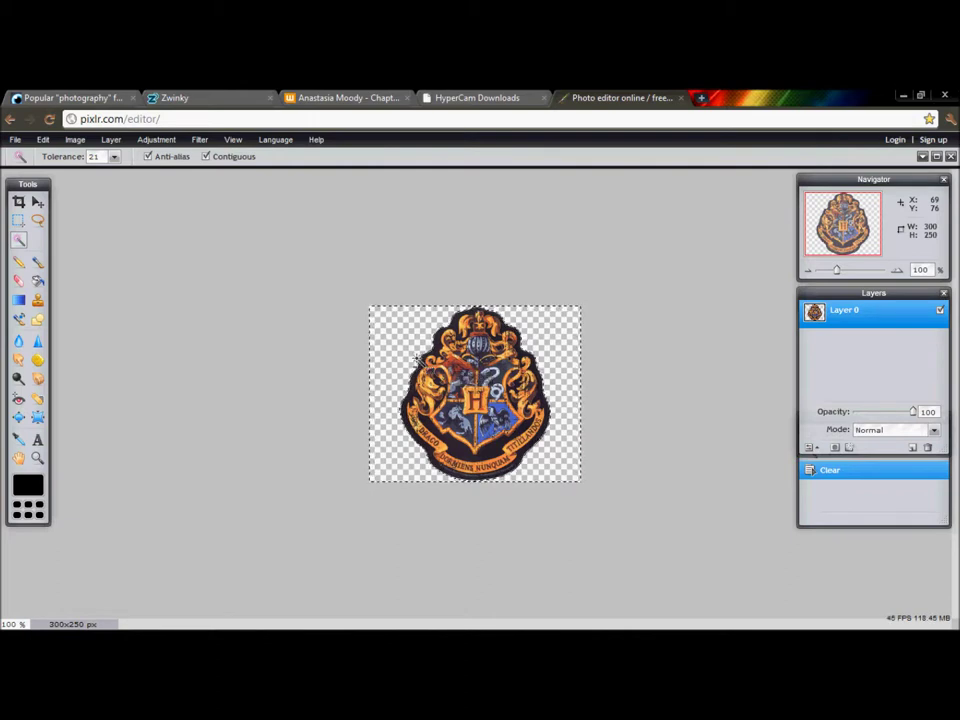
key(ctrl+d)
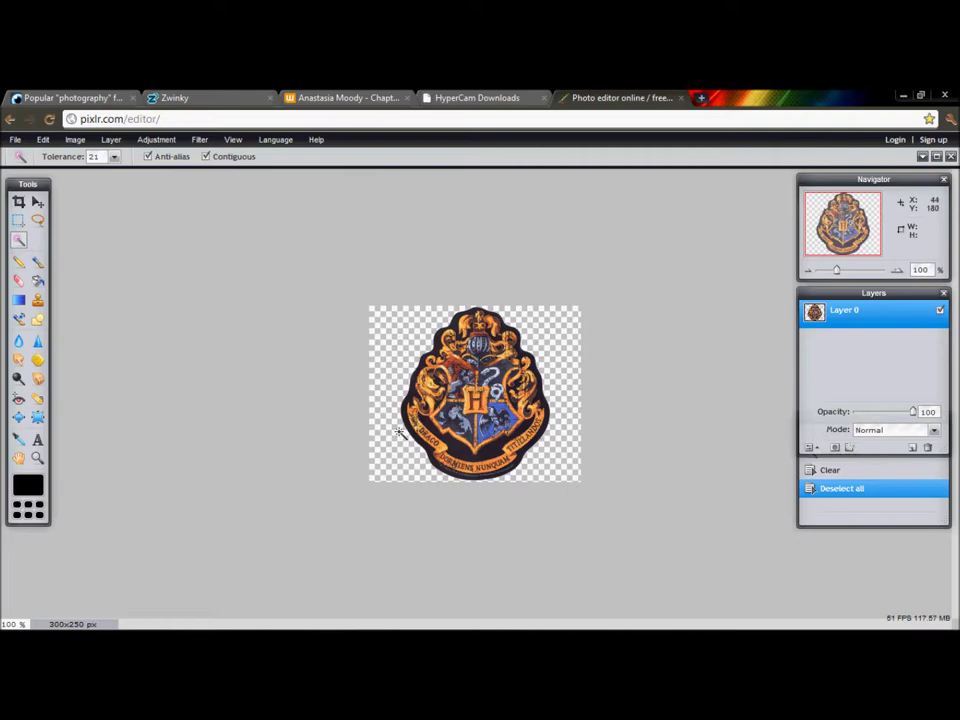
click(935, 158)
Maximize 2892955.jpg and rename the pasted 'Background copy' layer to Fred.
drag(259, 231, 709, 227)
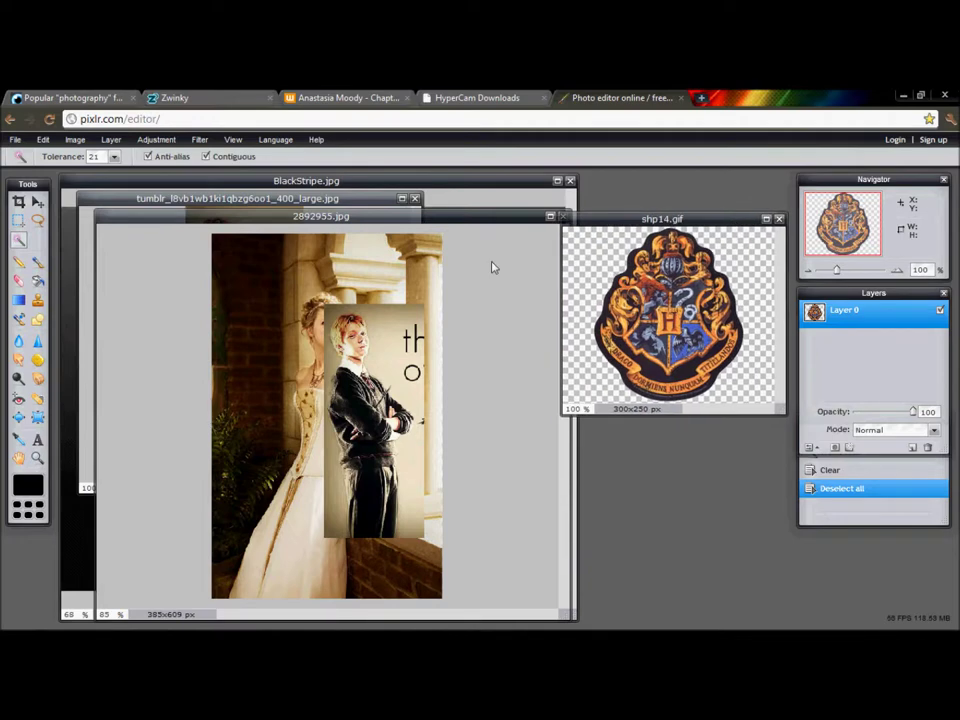
click(420, 228)
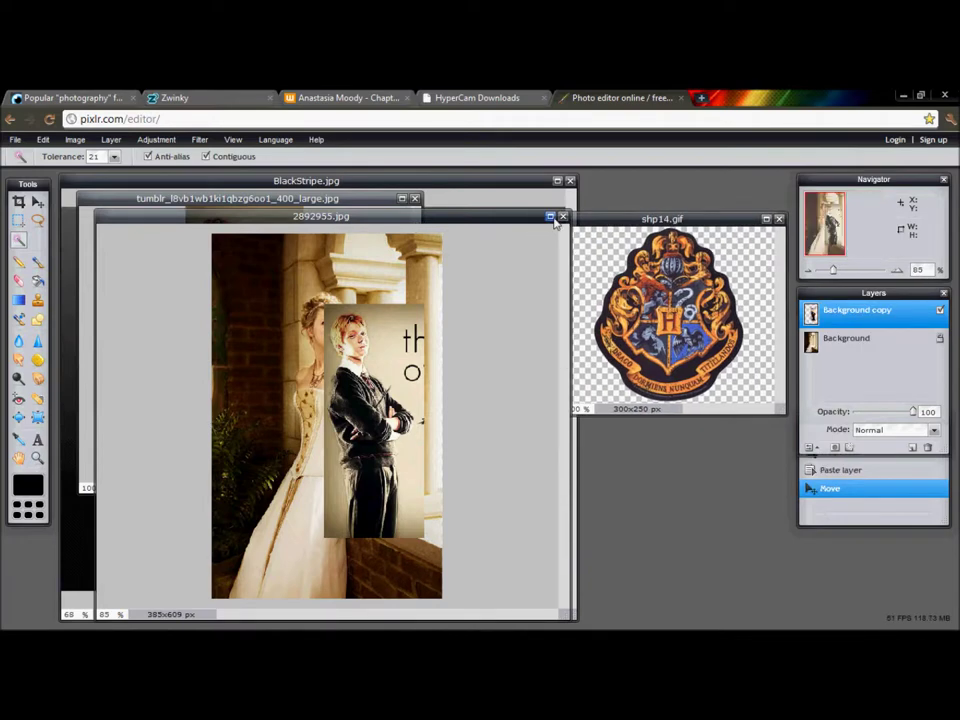
click(550, 216)
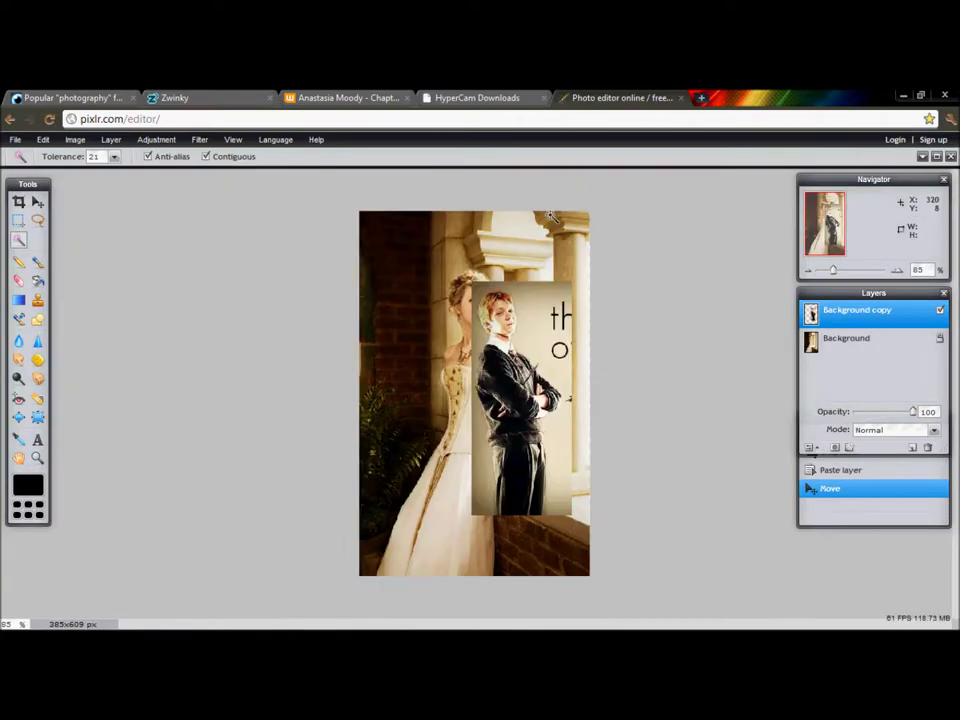
double_click(860, 312)
text(Fred)
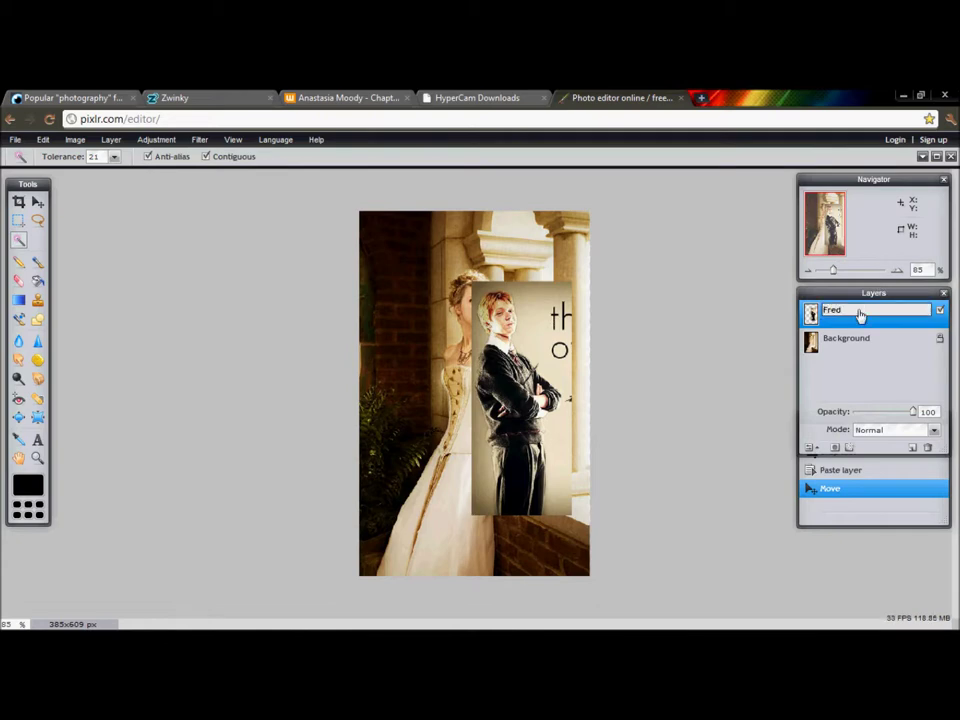
key(Return)
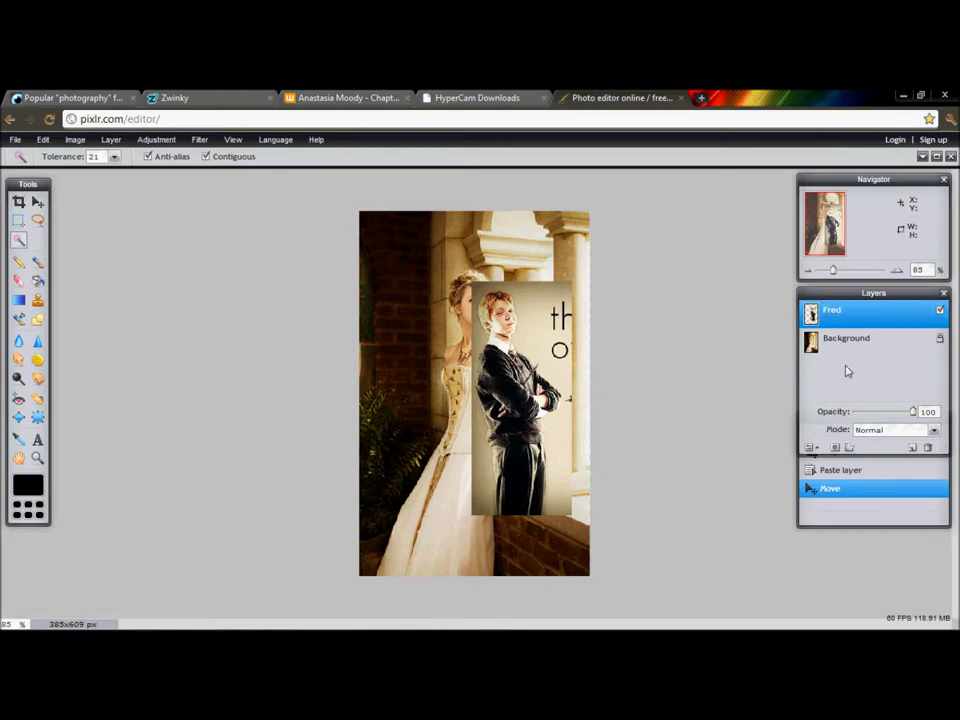
click(37, 201)
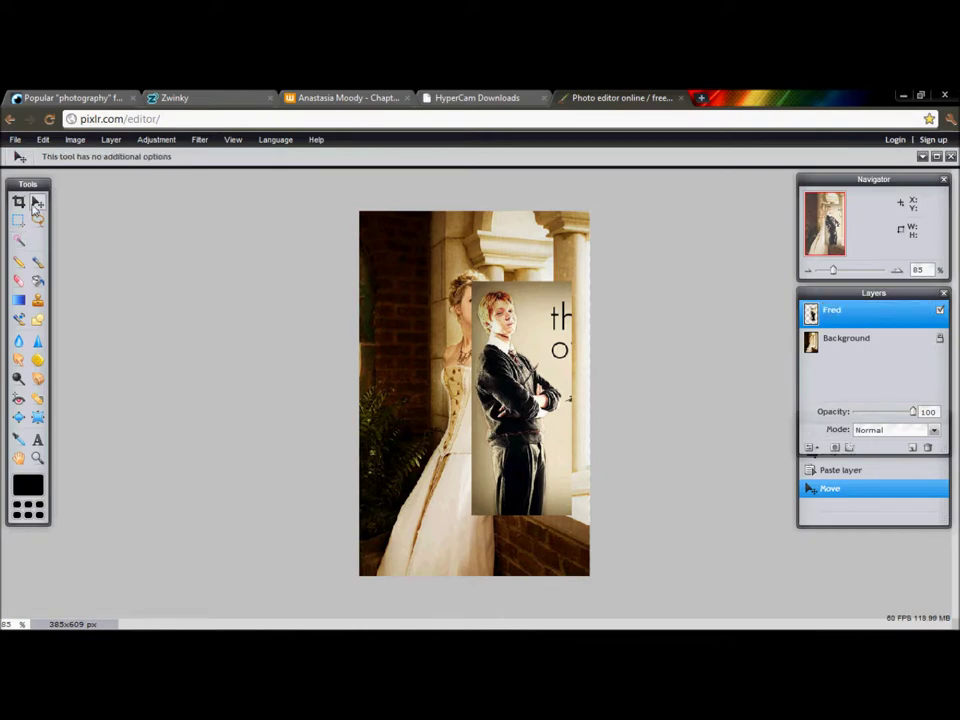
Scale up the Fred layer with Free Transform so it reaches the canvas bottom.
drag(545, 372, 564, 363)
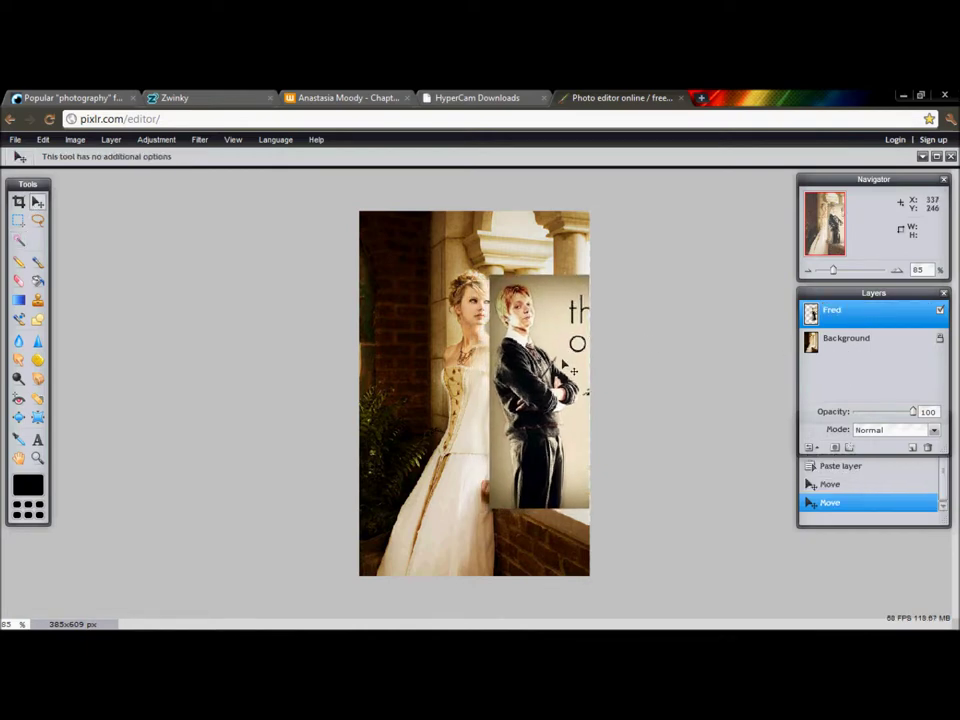
key(ctrl+t)
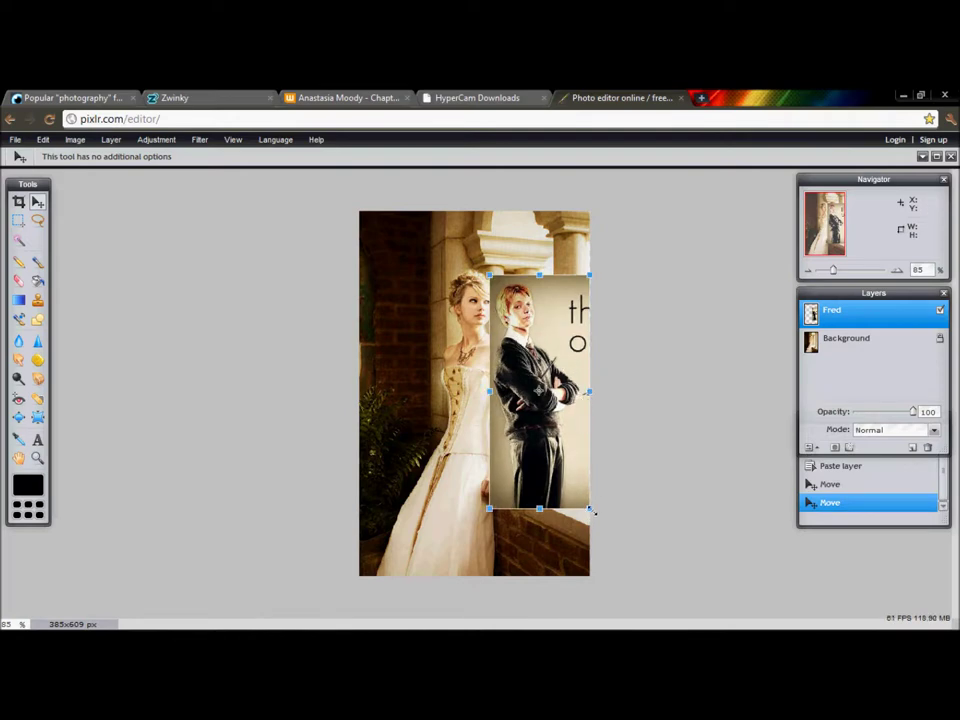
drag(592, 511, 621, 576)
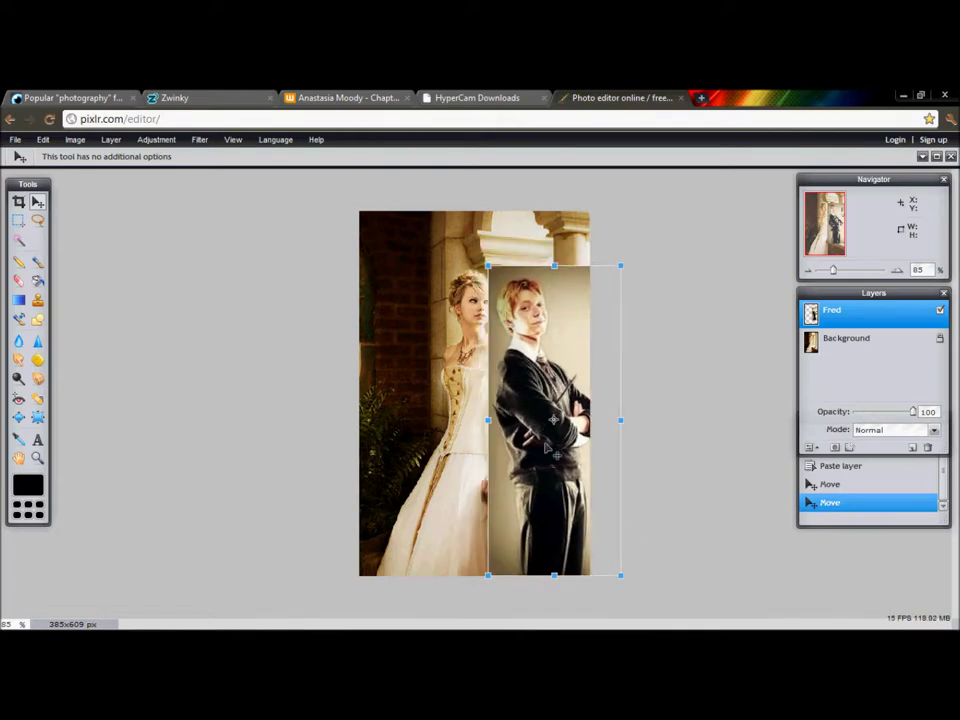
drag(547, 447, 545, 440)
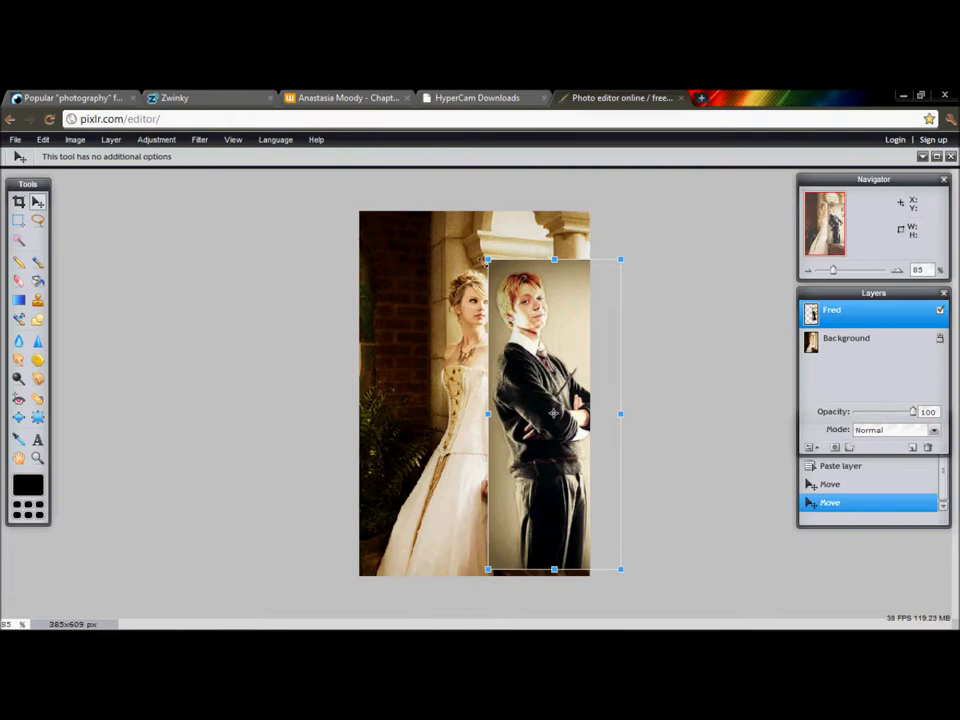
drag(487, 259, 486, 258)
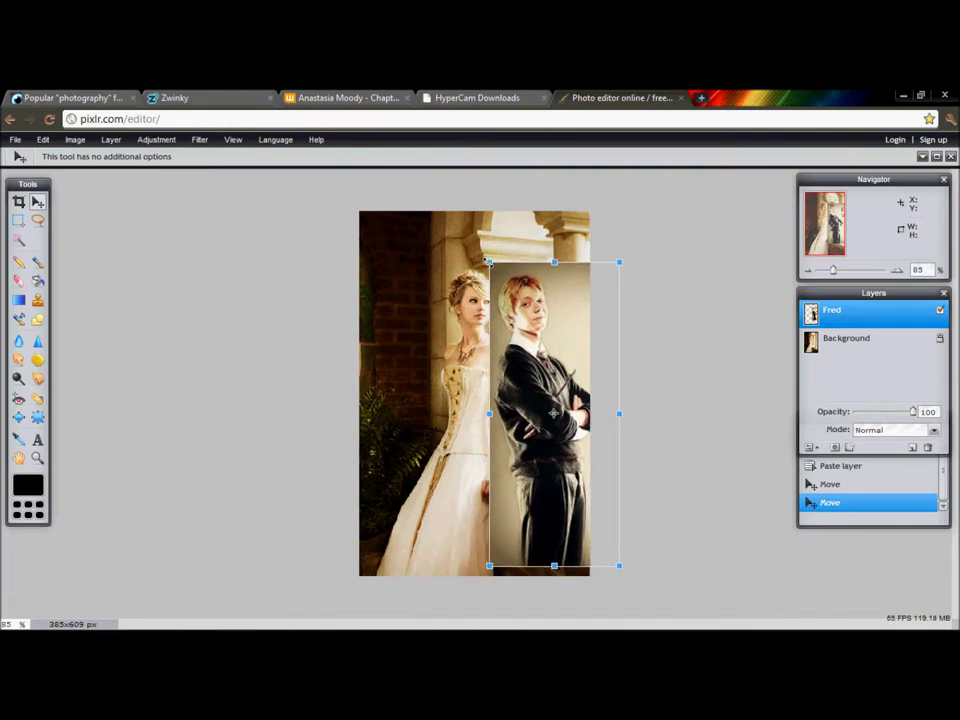
key(Return)
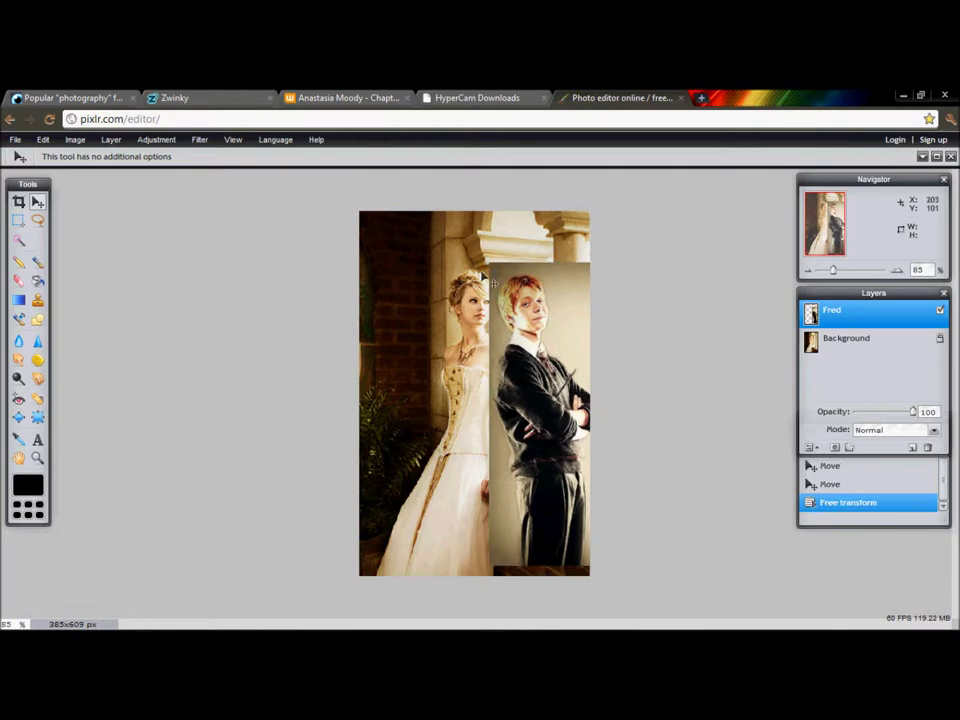
Try cropping the cover around the woman and Fred, then undo it.
click(18, 204)
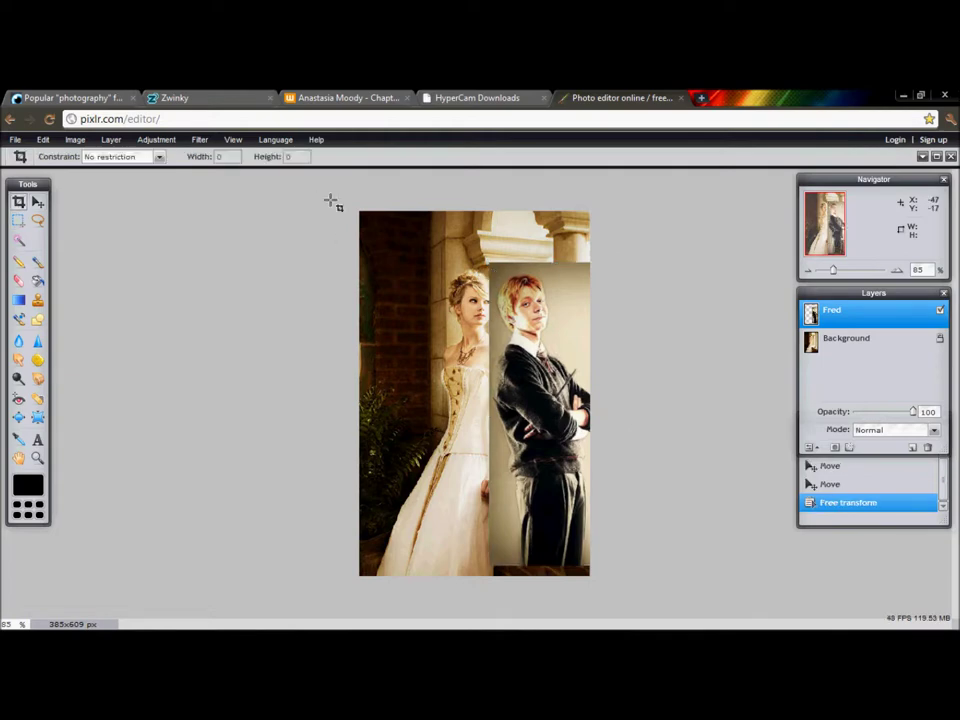
drag(375, 212, 595, 567)
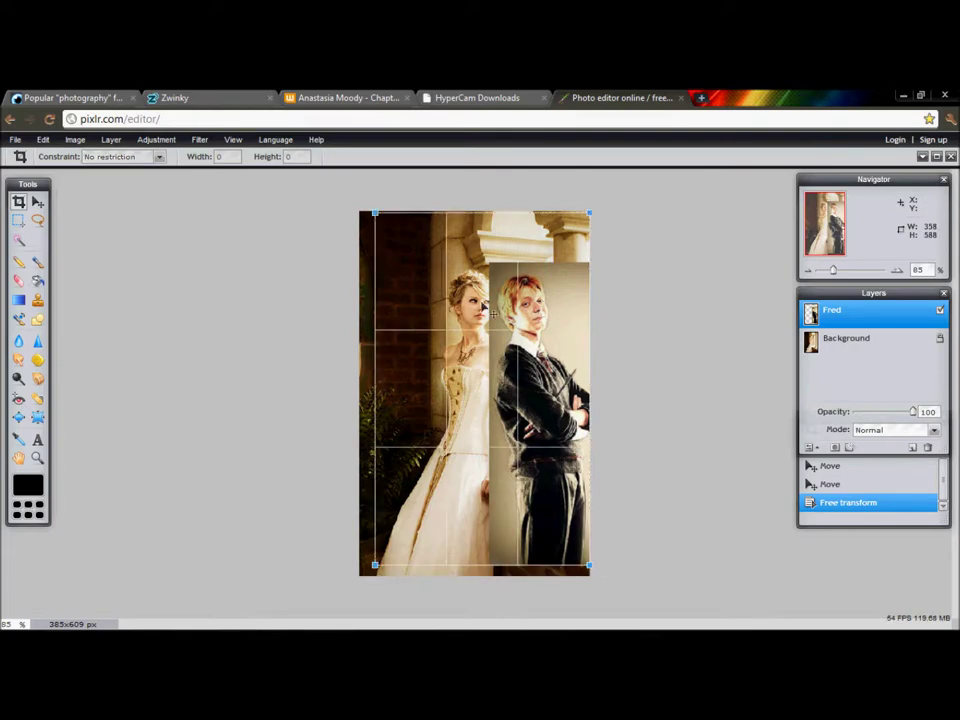
drag(370, 204, 376, 205)
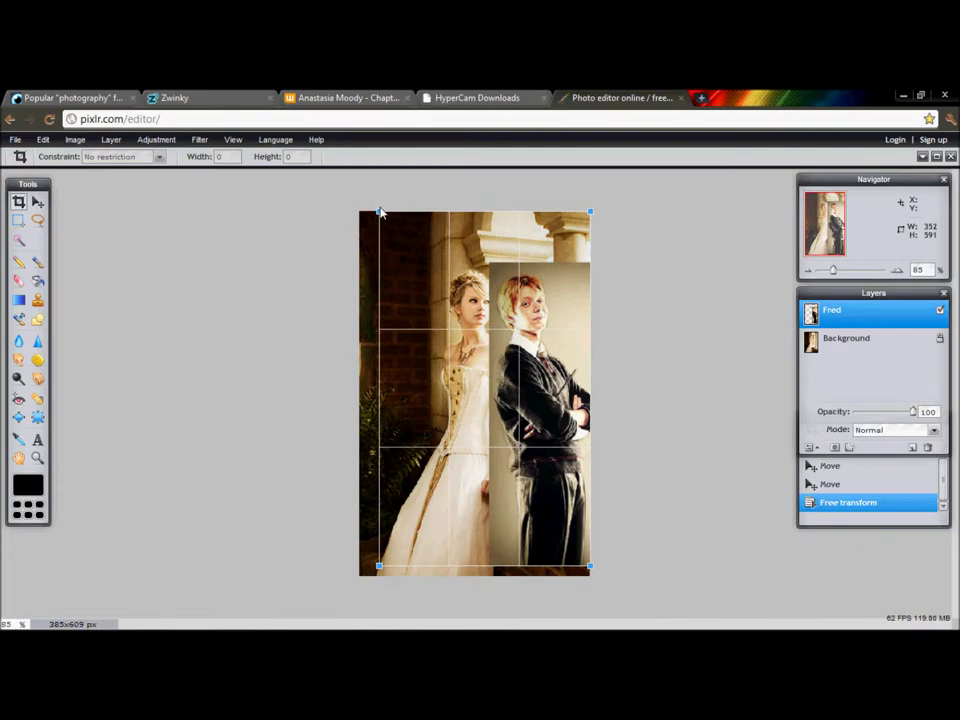
key(Return)
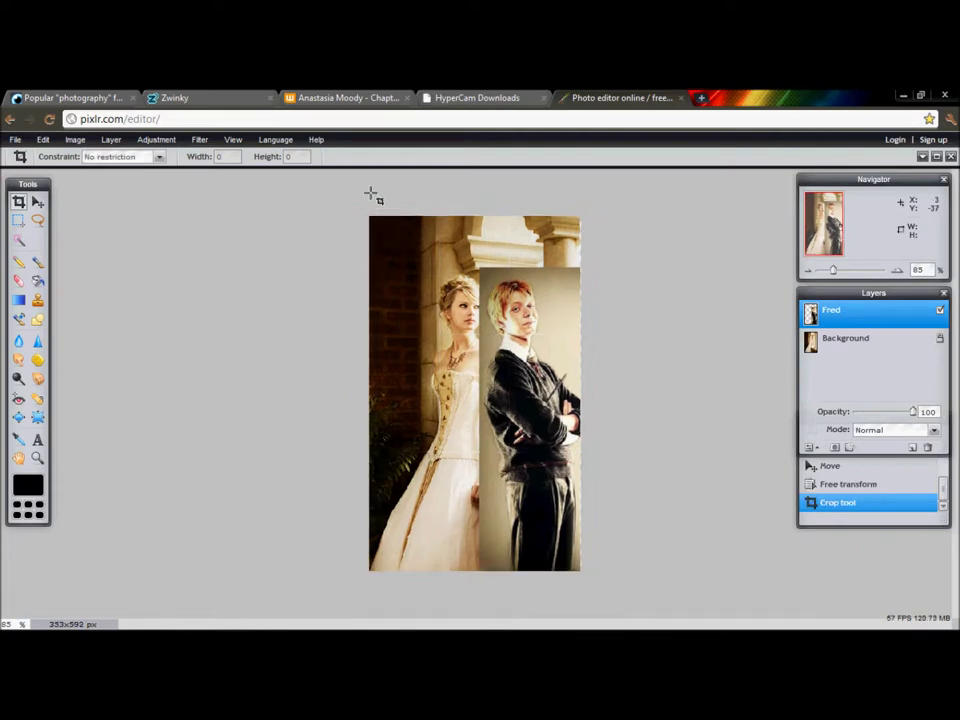
key(ctrl+z)
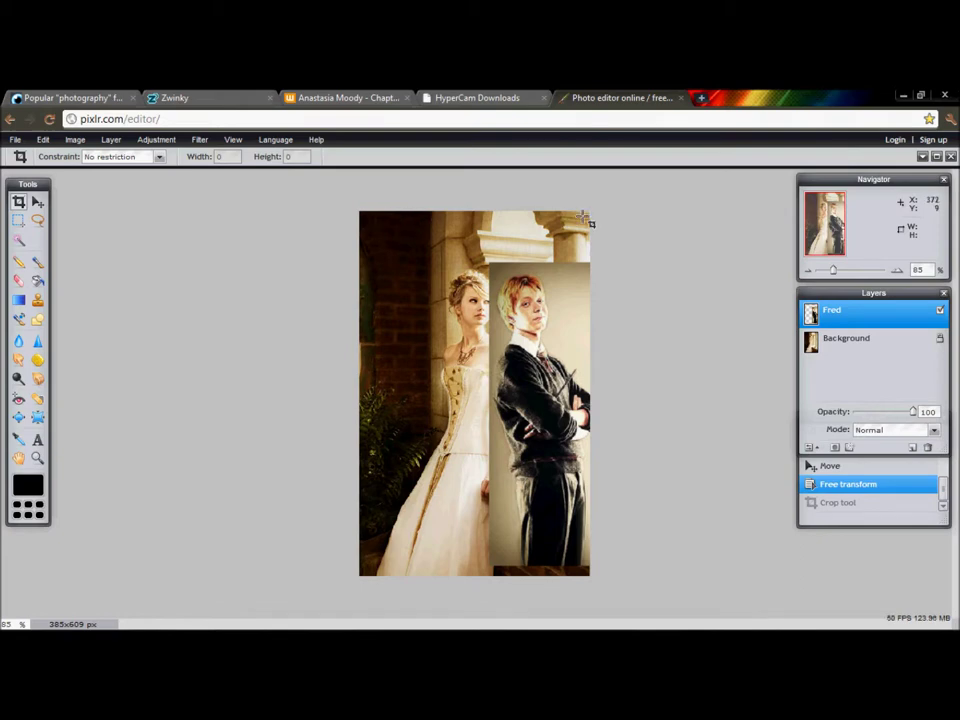
Crop the cover from 385x609 to 347x589 px, dropping the bare bottom strip.
drag(587, 214, 375, 590)
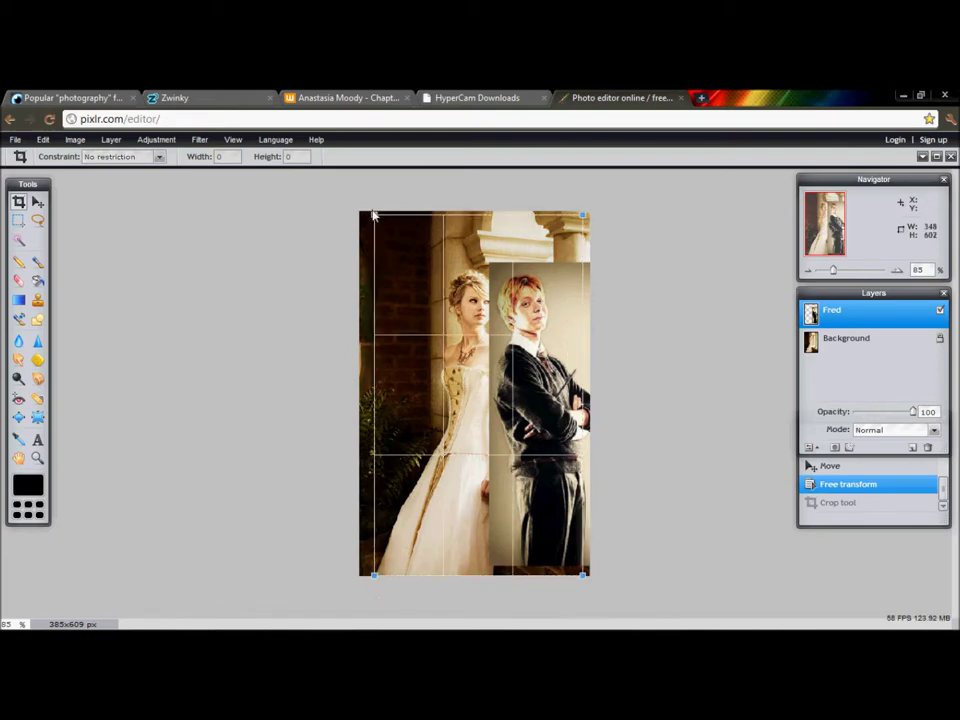
drag(373, 213, 376, 211)
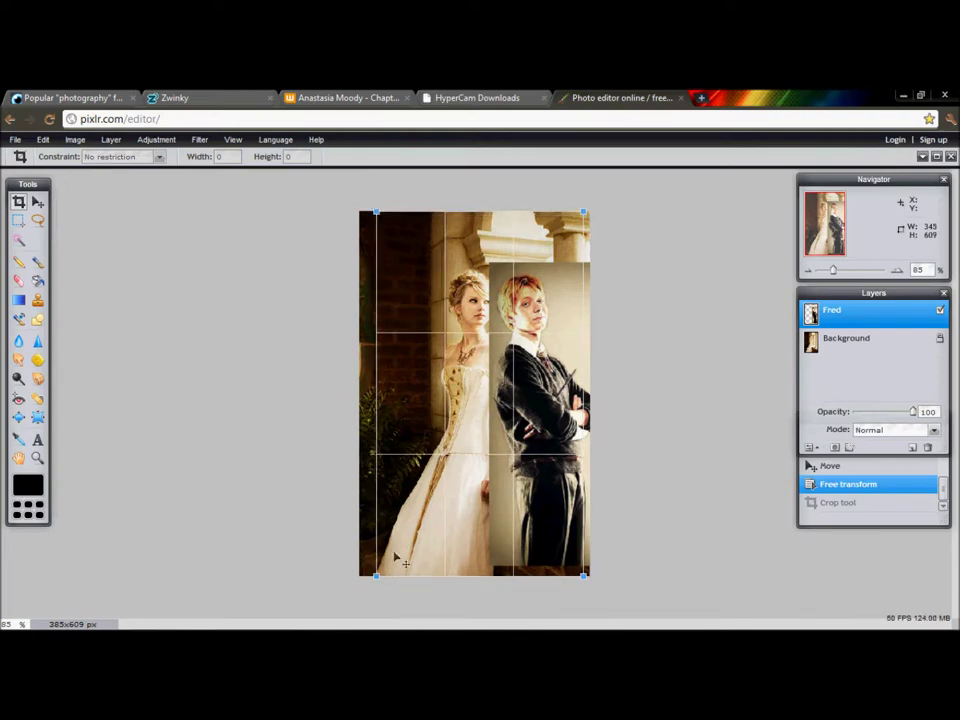
drag(376, 575, 378, 565)
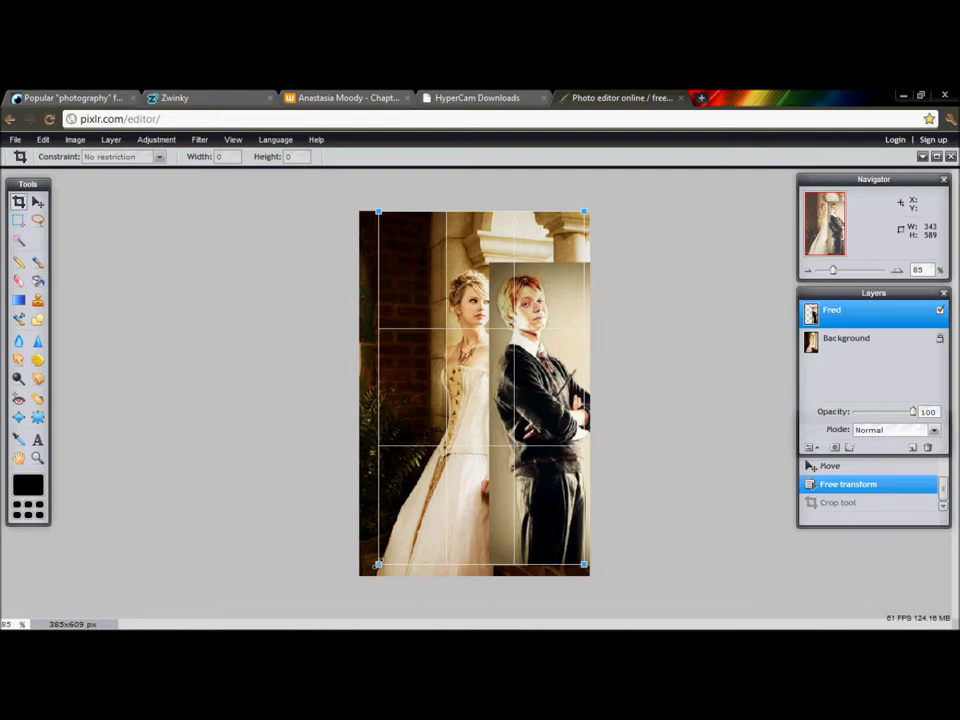
drag(378, 565, 375, 566)
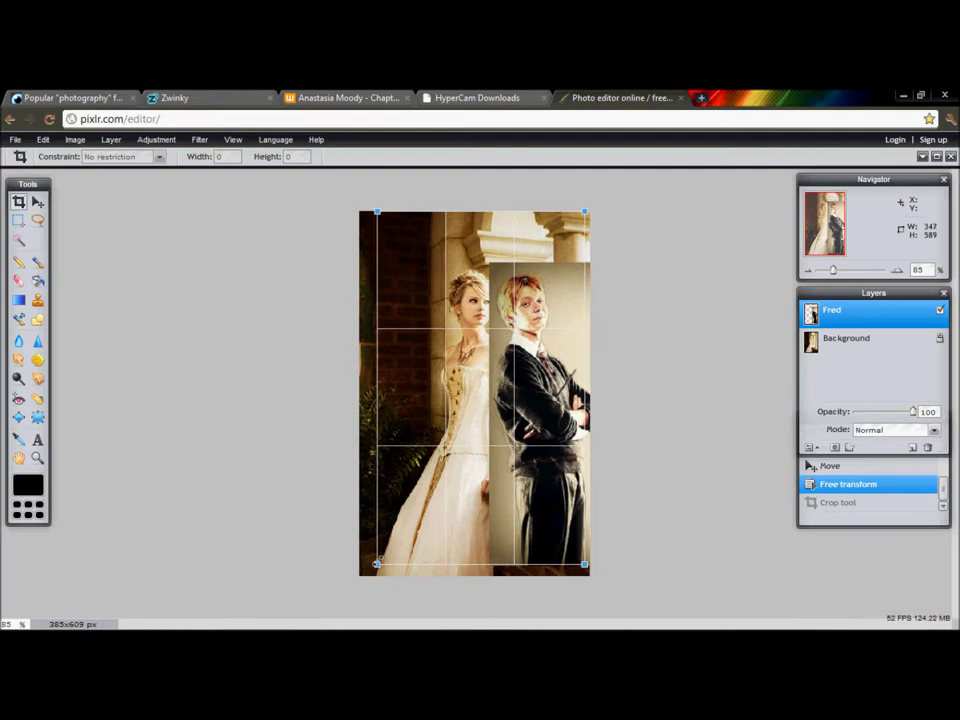
drag(483, 508, 486, 510)
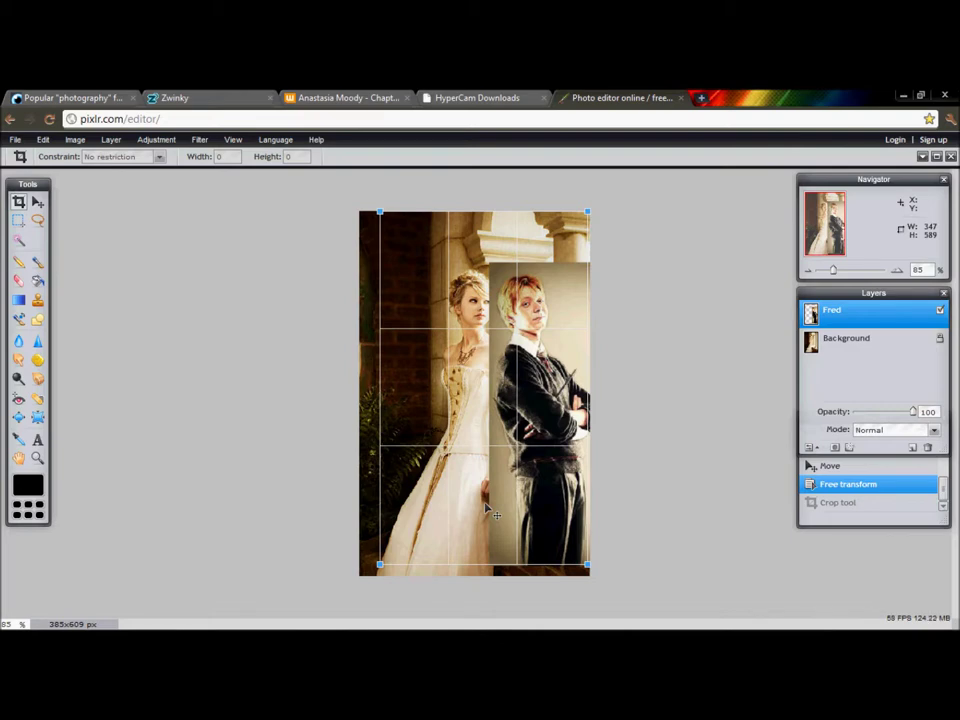
drag(487, 508, 488, 509)
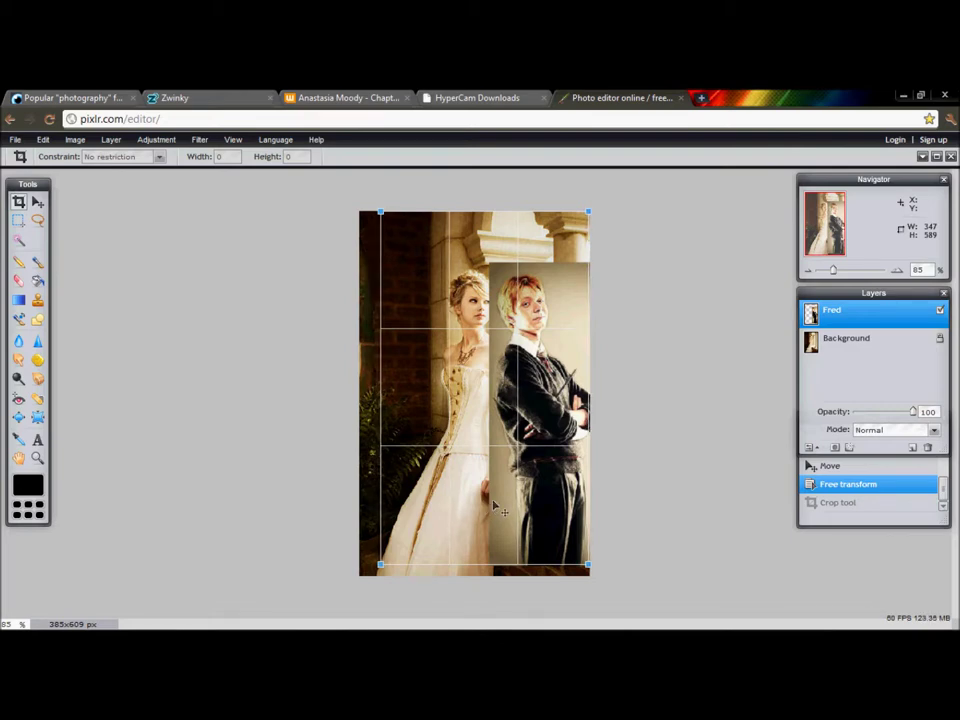
click(369, 374)
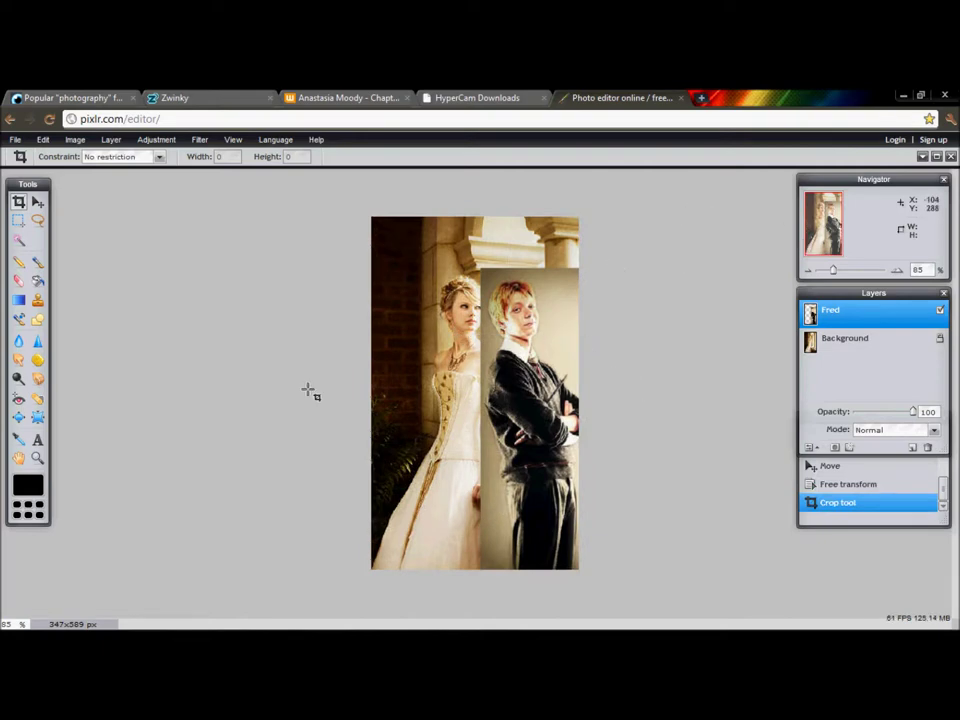
click(18, 280)
Erase Fred's hard edges with the soft 70 px eraser brush at opacity 47.
click(85, 158)
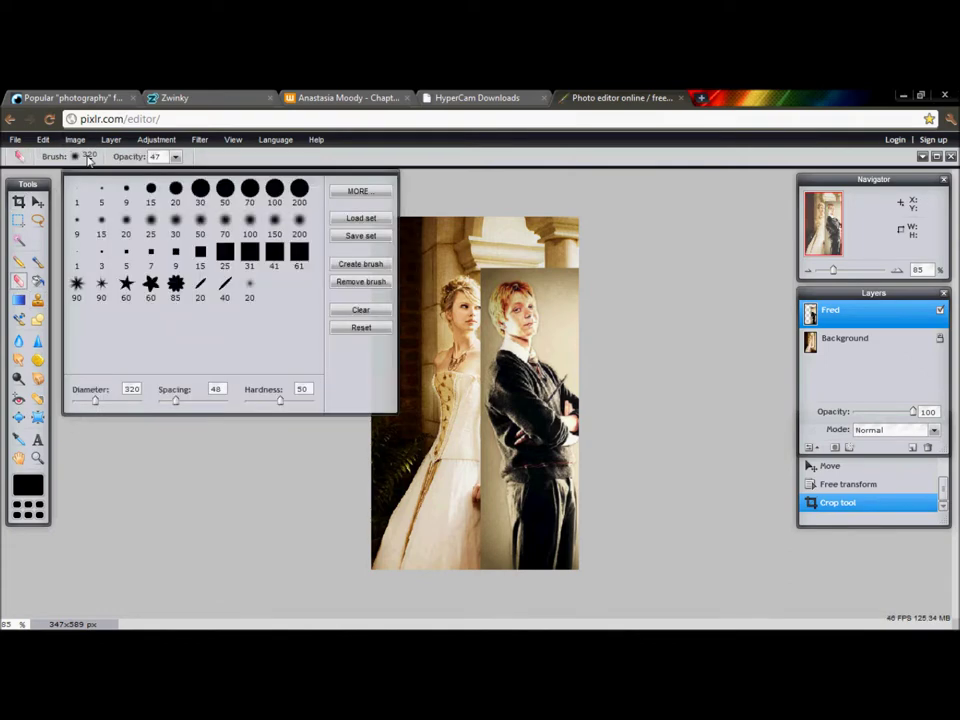
click(226, 222)
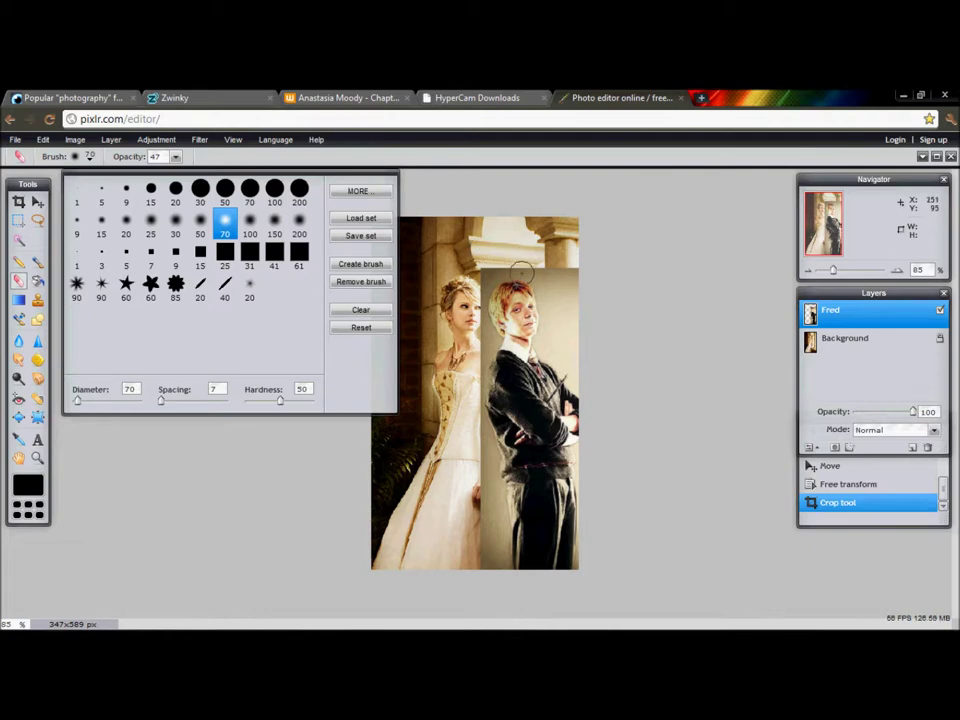
click(175, 157)
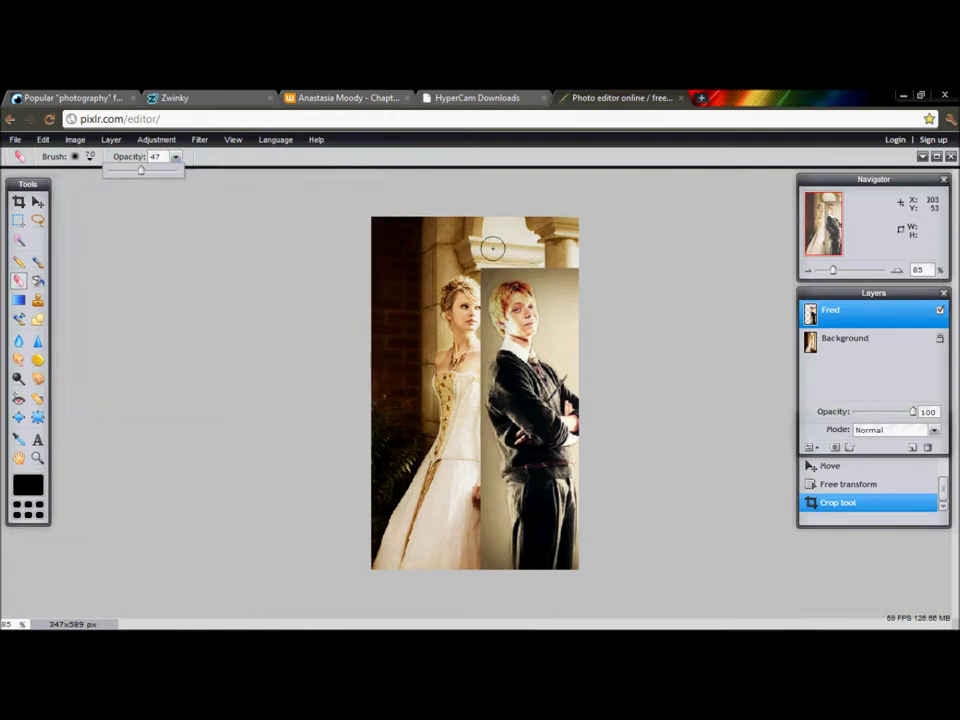
click(596, 285)
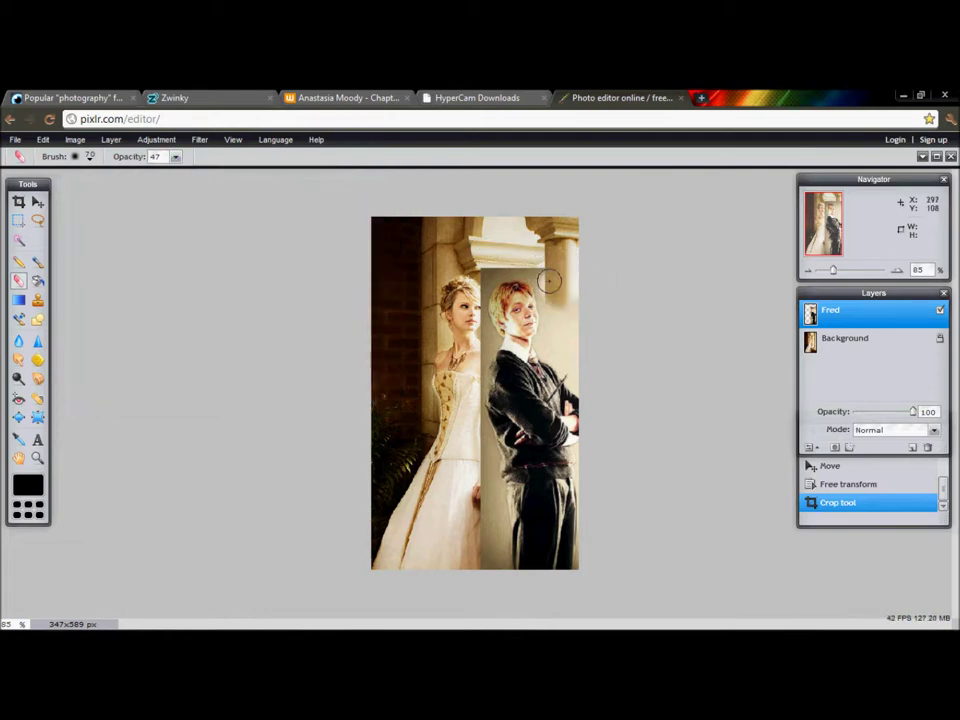
click(574, 372)
click(575, 373)
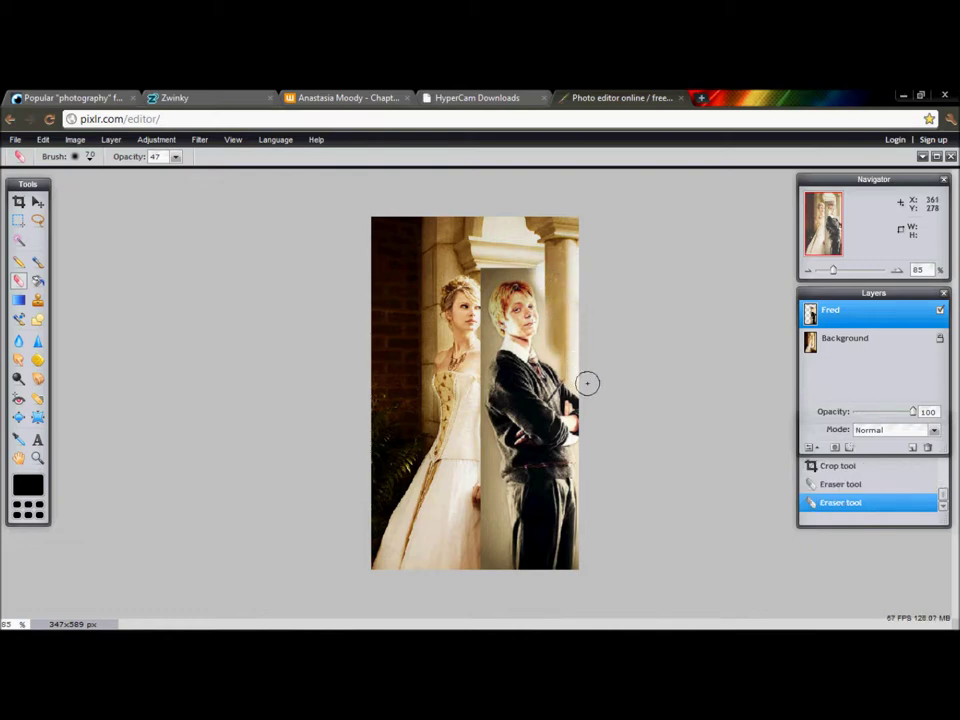
click(489, 264)
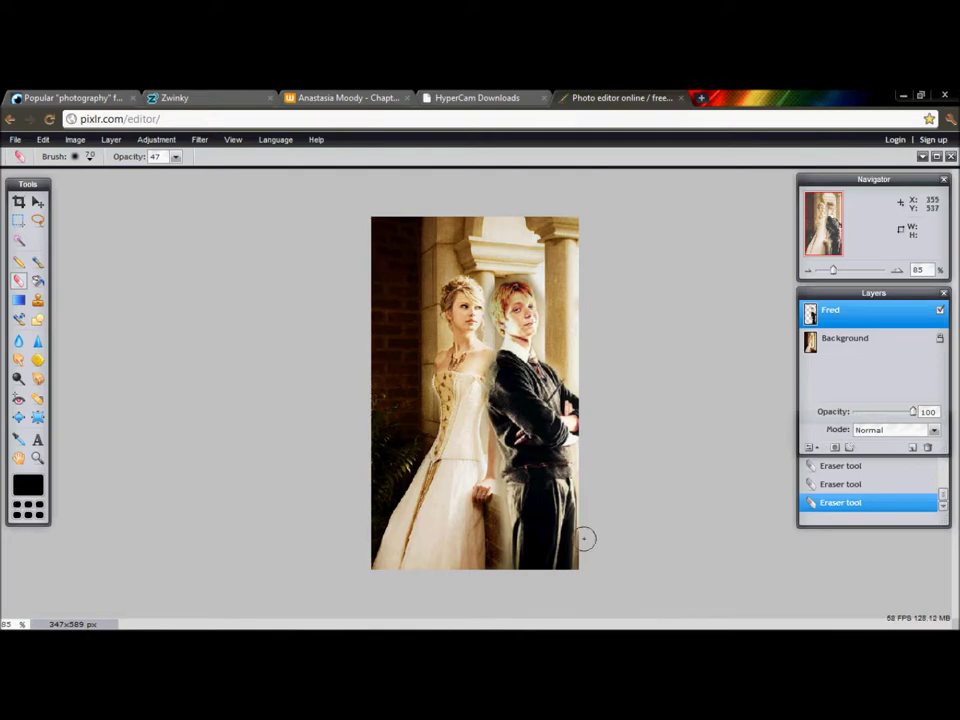
click(88, 157)
Refine Fred's edges with the soft 50 px eraser, then restore floating image windows.
click(200, 218)
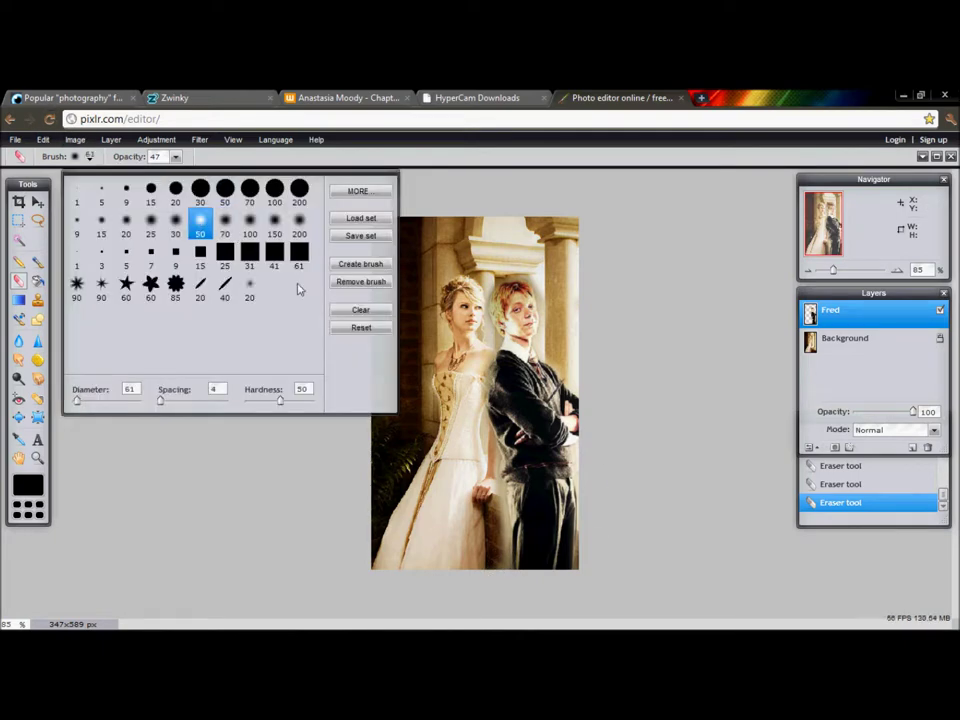
click(498, 568)
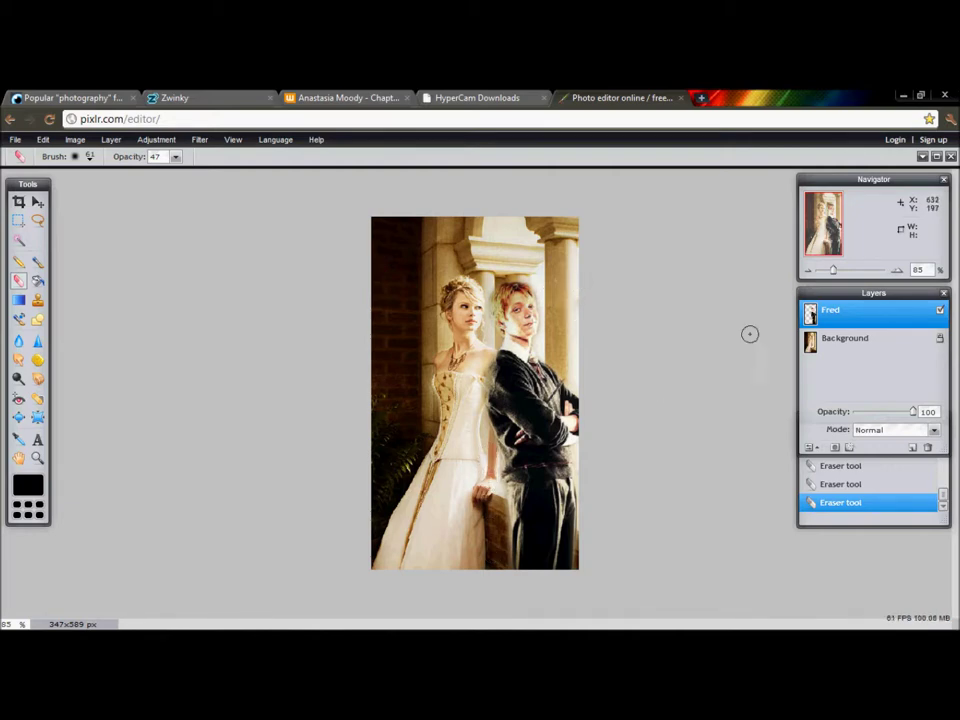
click(935, 158)
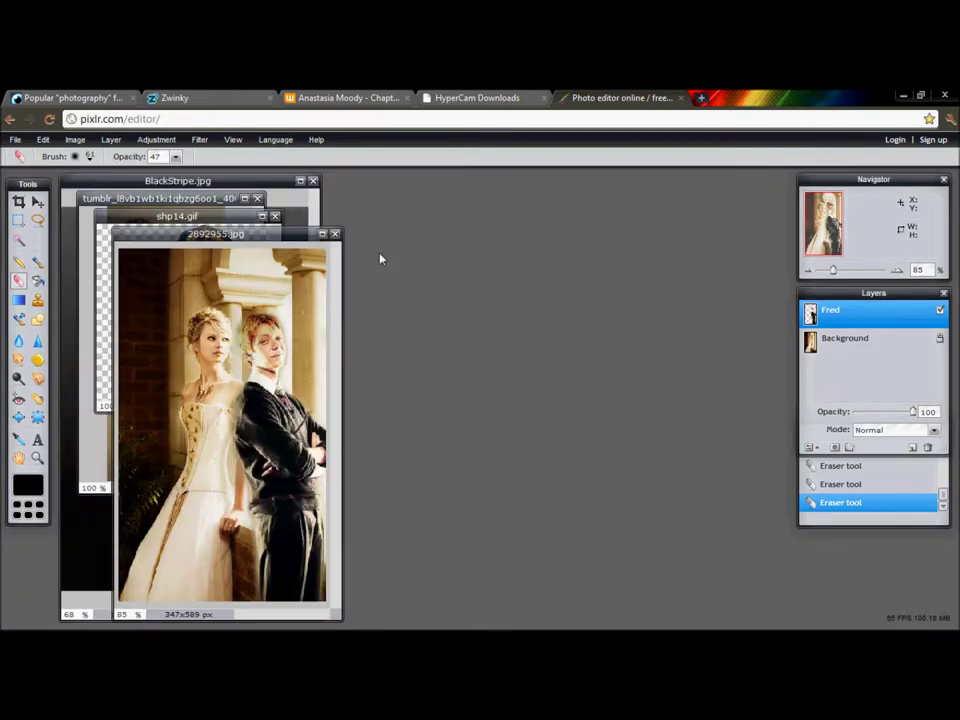
Copy the Hogwarts crest onto the cover as a layer over the woman's dress.
drag(283, 242, 563, 219)
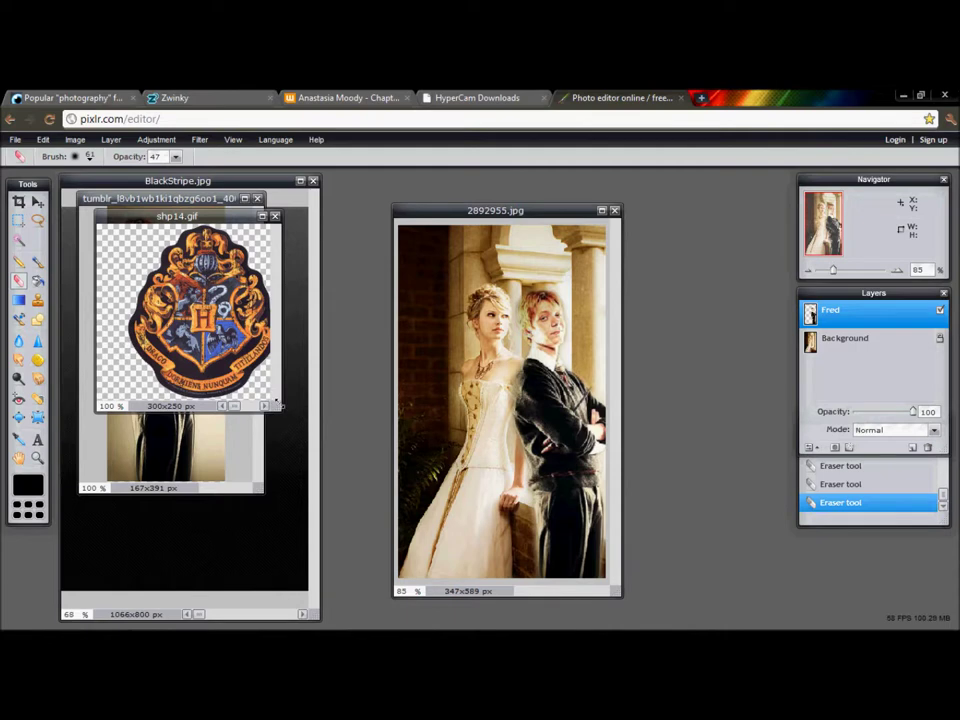
drag(281, 406, 315, 427)
drag(874, 312, 557, 476)
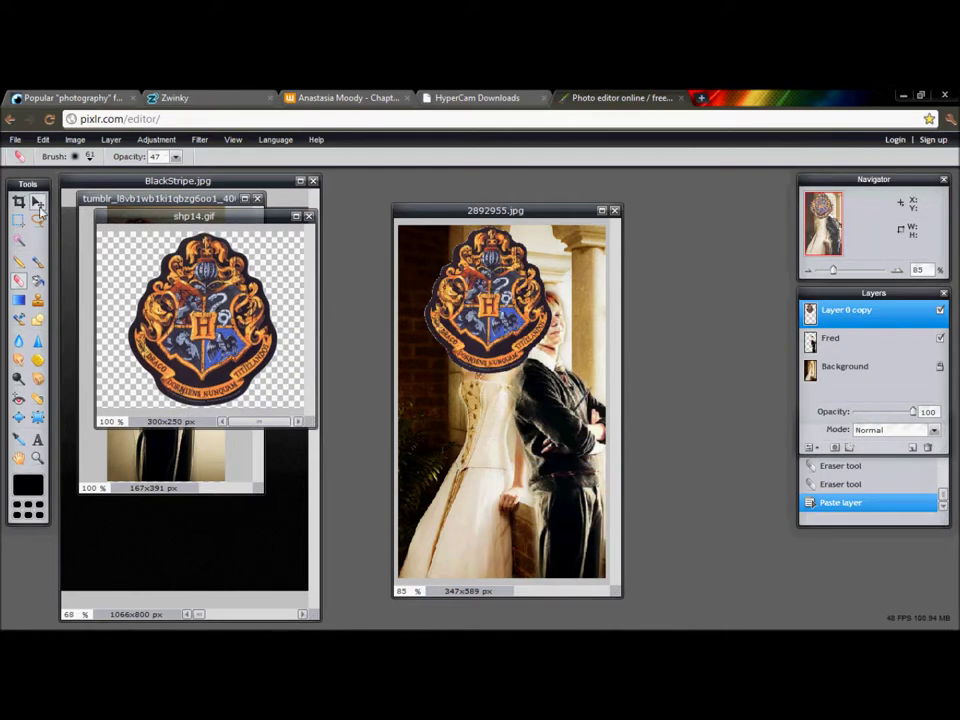
click(38, 204)
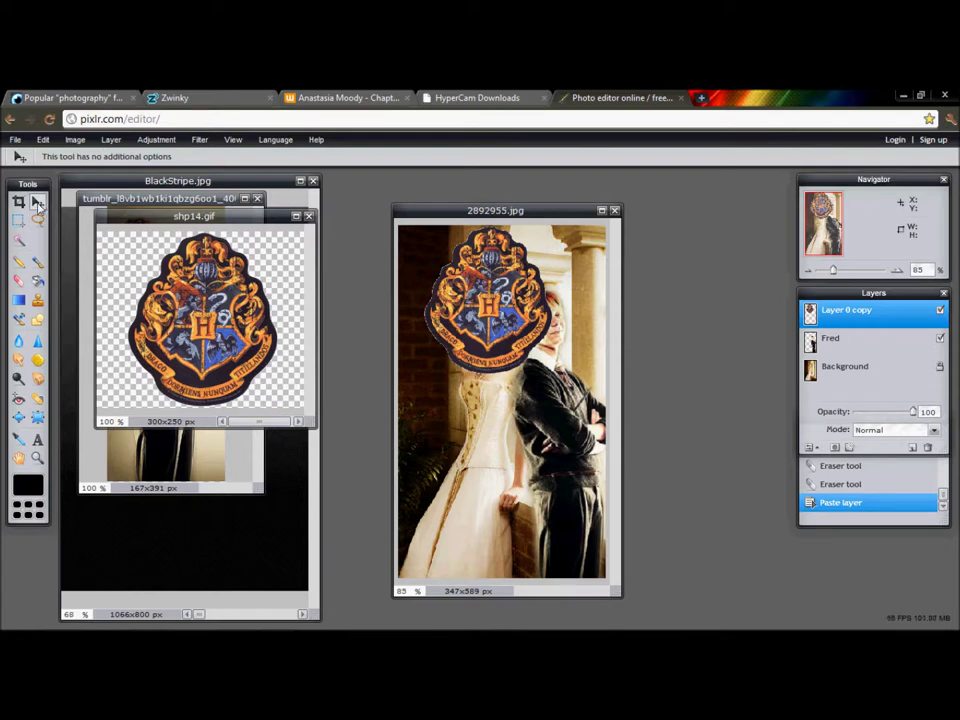
drag(414, 279, 437, 449)
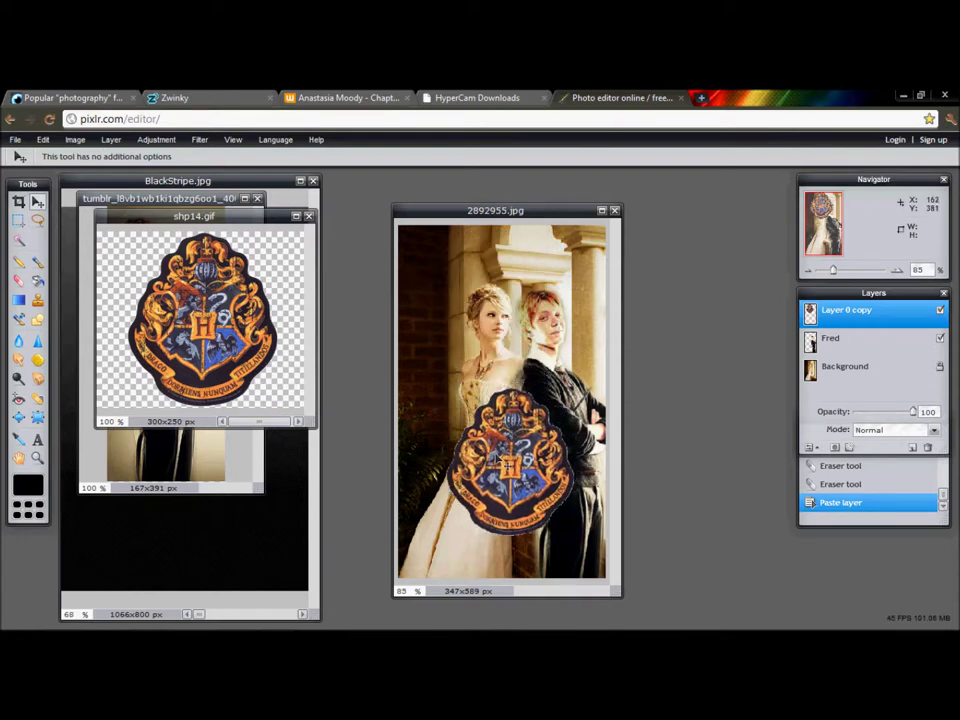
drag(508, 466, 514, 505)
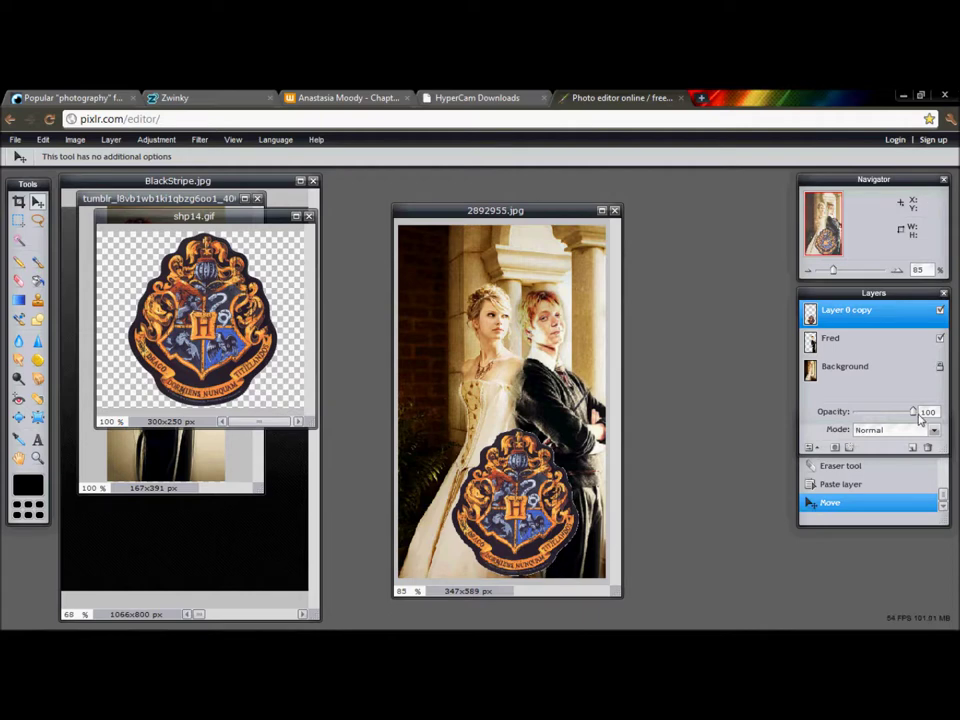
Fade the crest layer to 74% opacity and nudge it slightly left and up.
drag(913, 418, 905, 418)
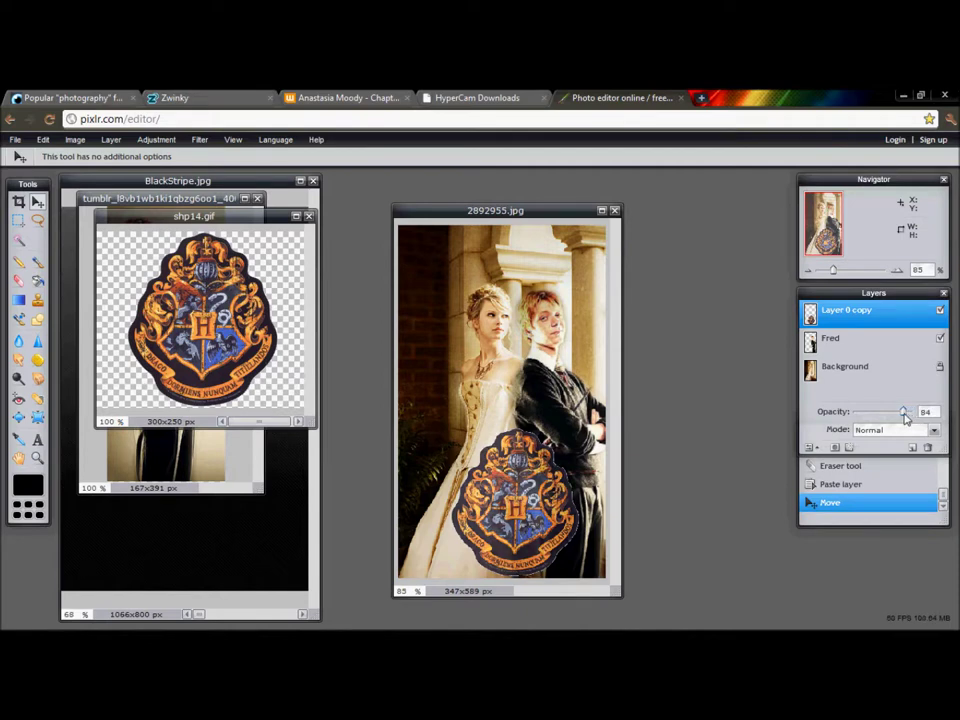
drag(903, 418, 898, 419)
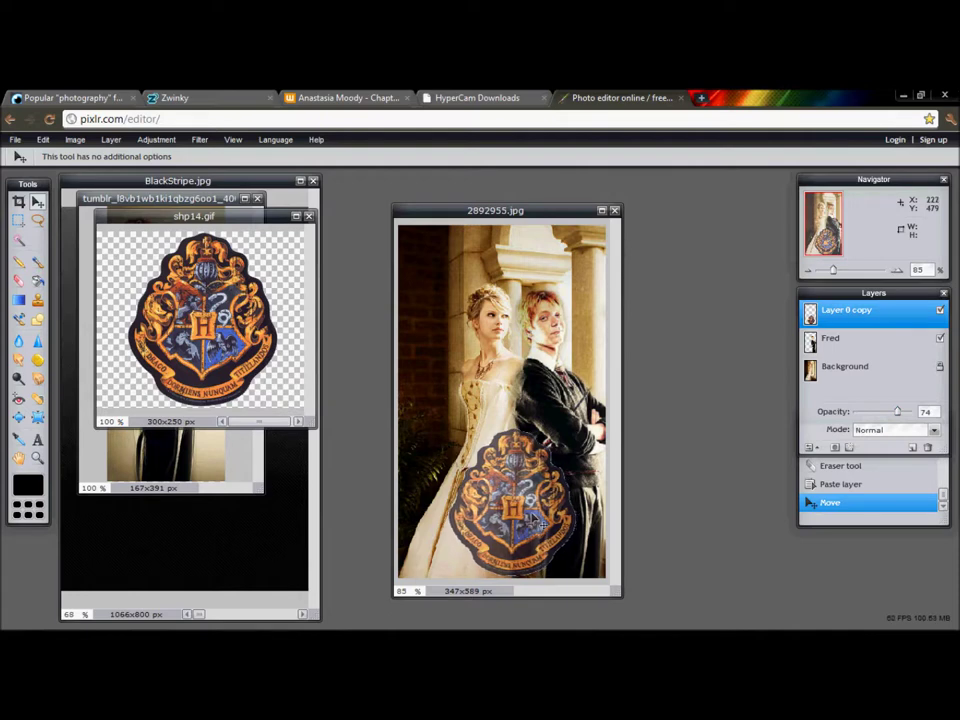
drag(538, 522, 534, 522)
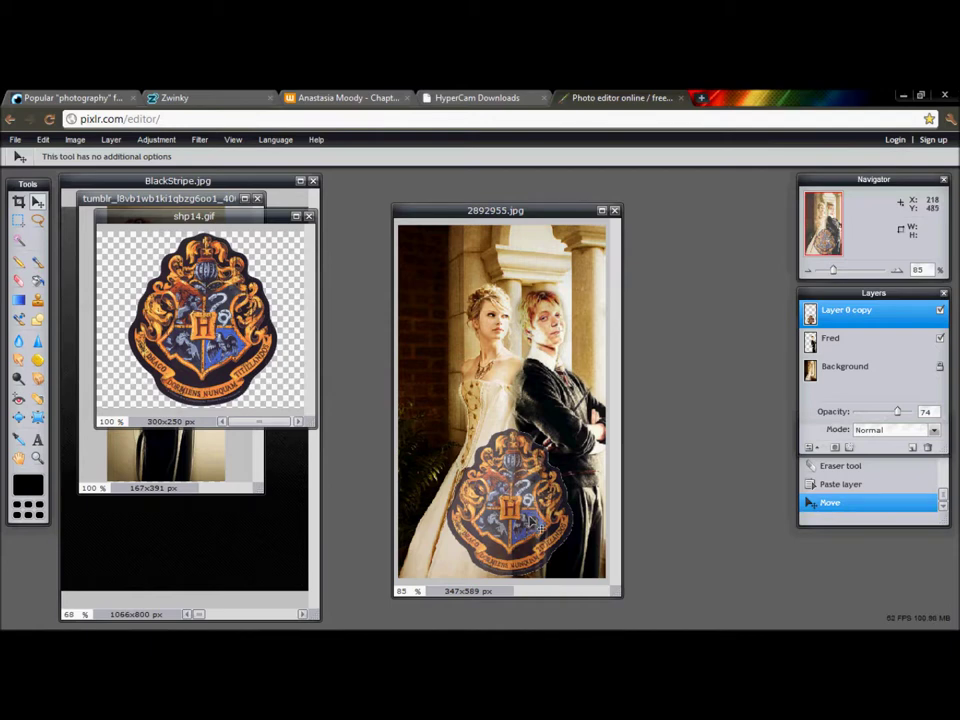
drag(535, 524, 539, 519)
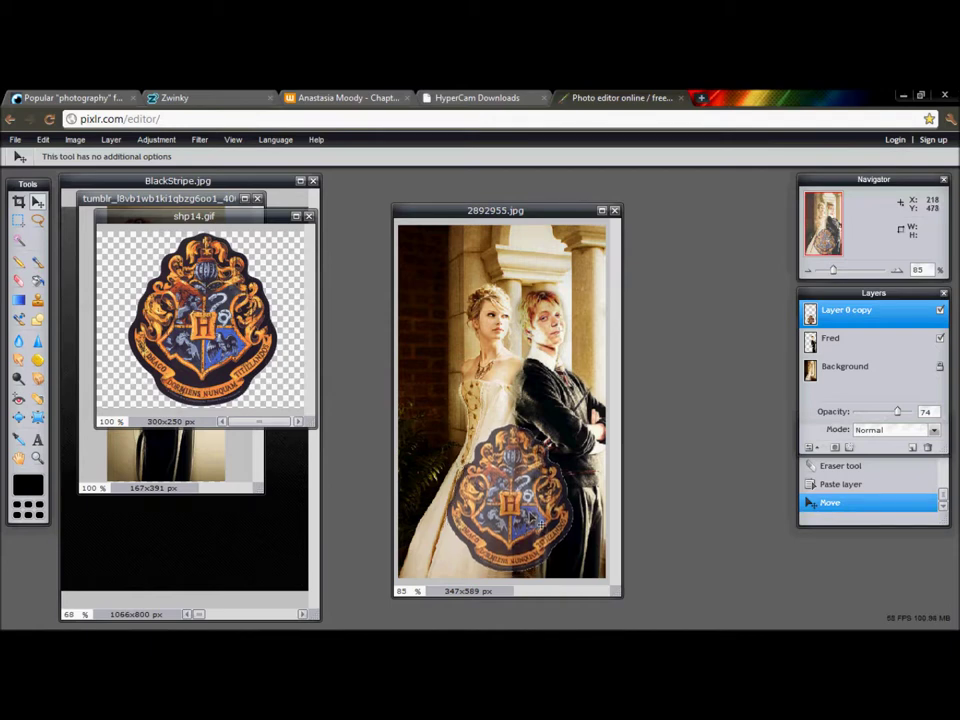
click(37, 439)
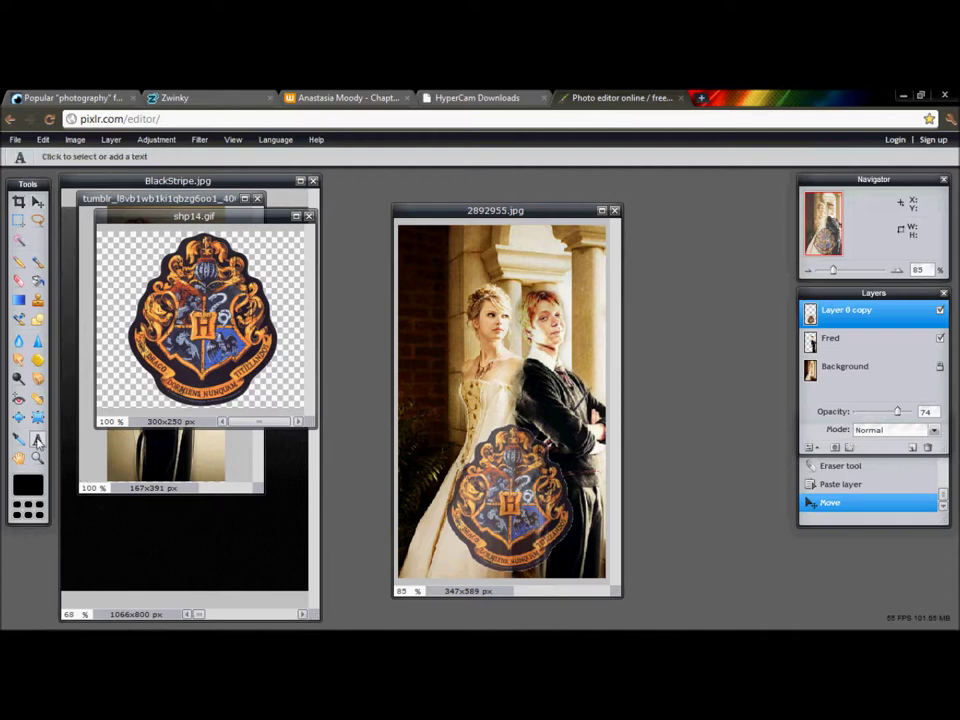
Start a text layer at the photo's top and type 'A World'.
click(424, 256)
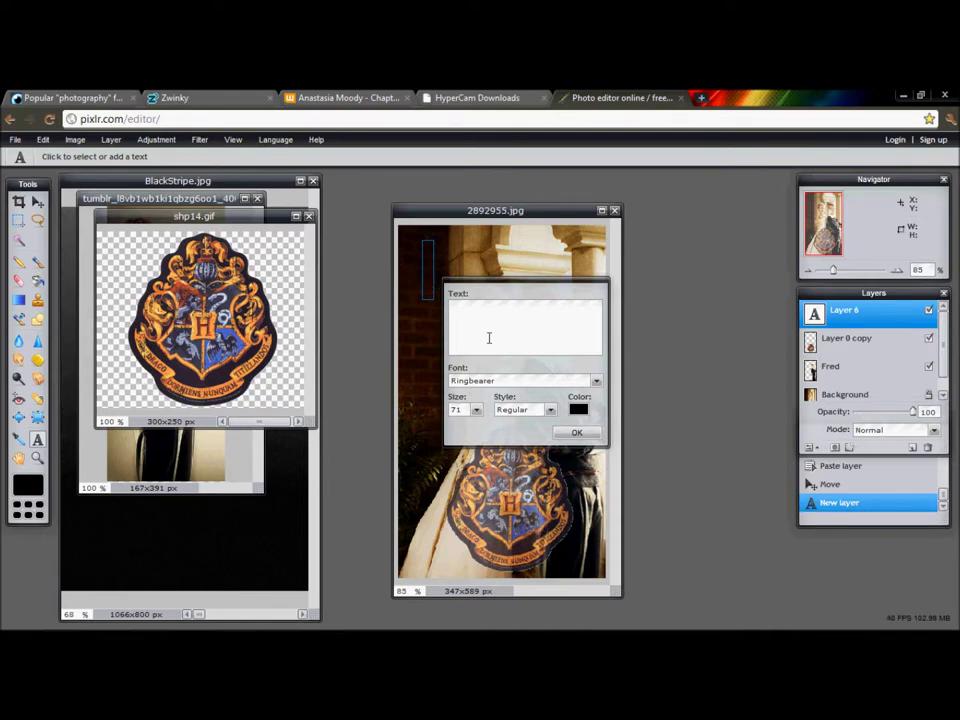
text(A Worl)
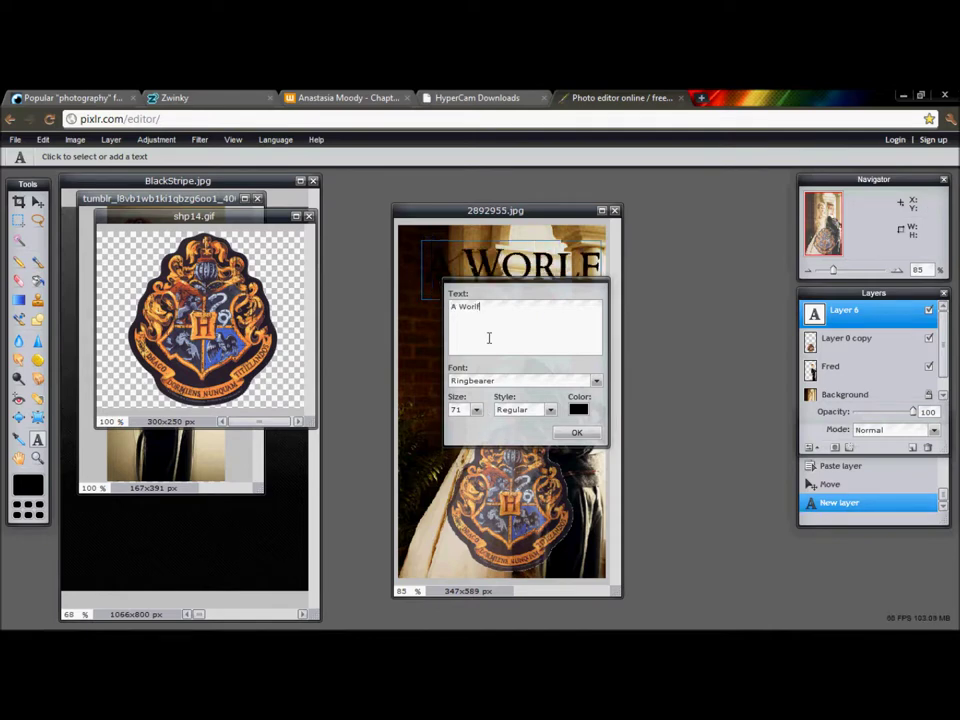
text(f)
key(BackSpace)
key(BackSpace)
key(BackSpace)
key(BackSpace)
key(BackSpace)
text(w)
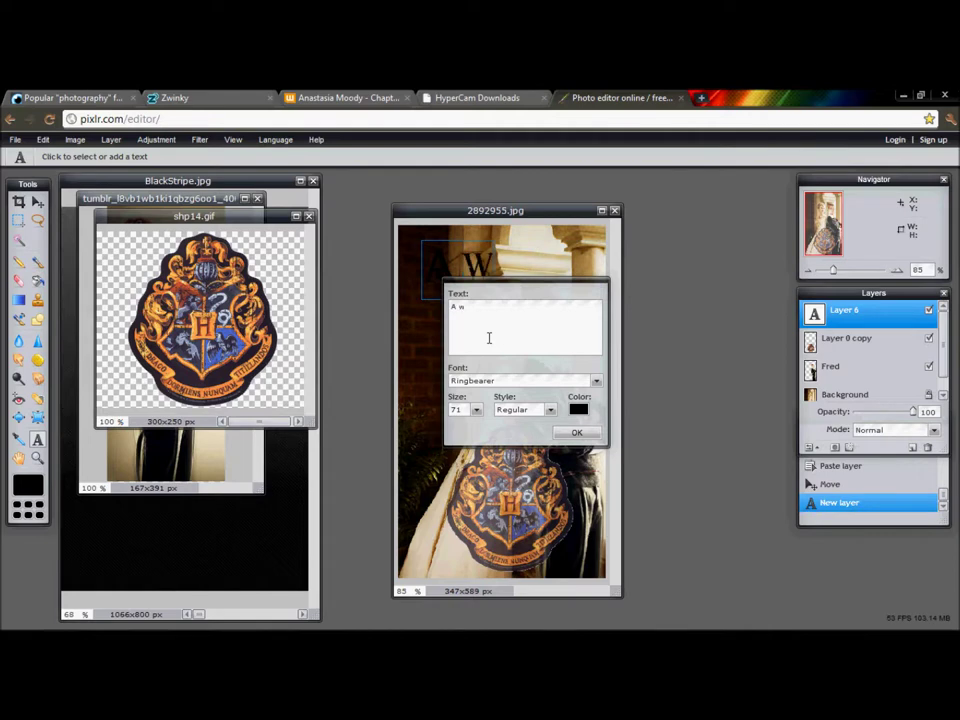
text(orld)
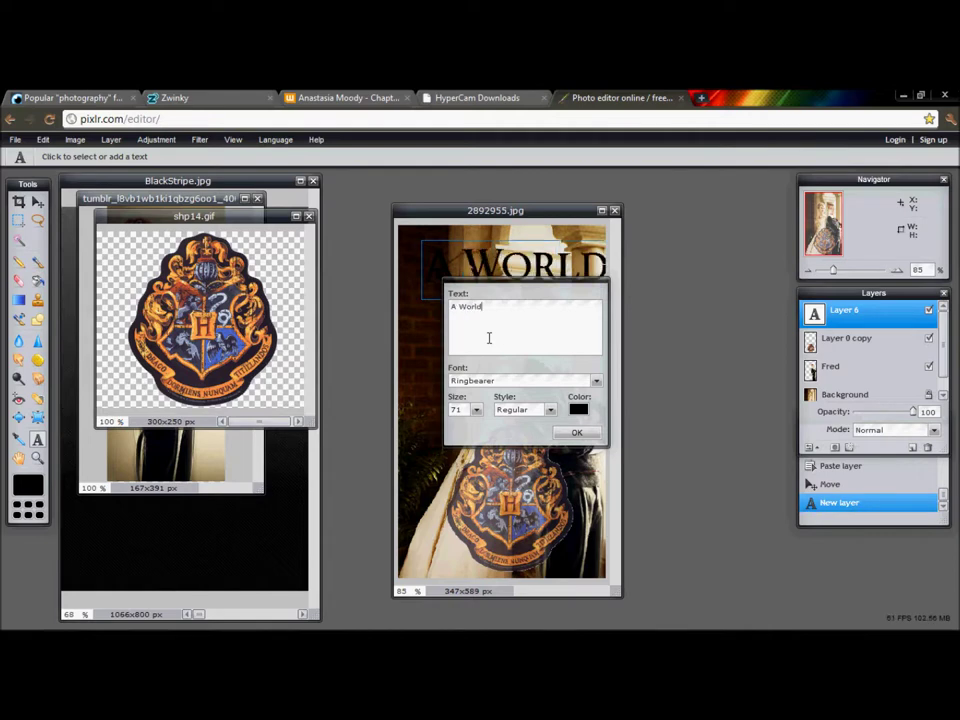
Try several fonts and settle on Edwardian Script ITC for the title.
click(493, 381)
scroll(516, 420, down, 3)
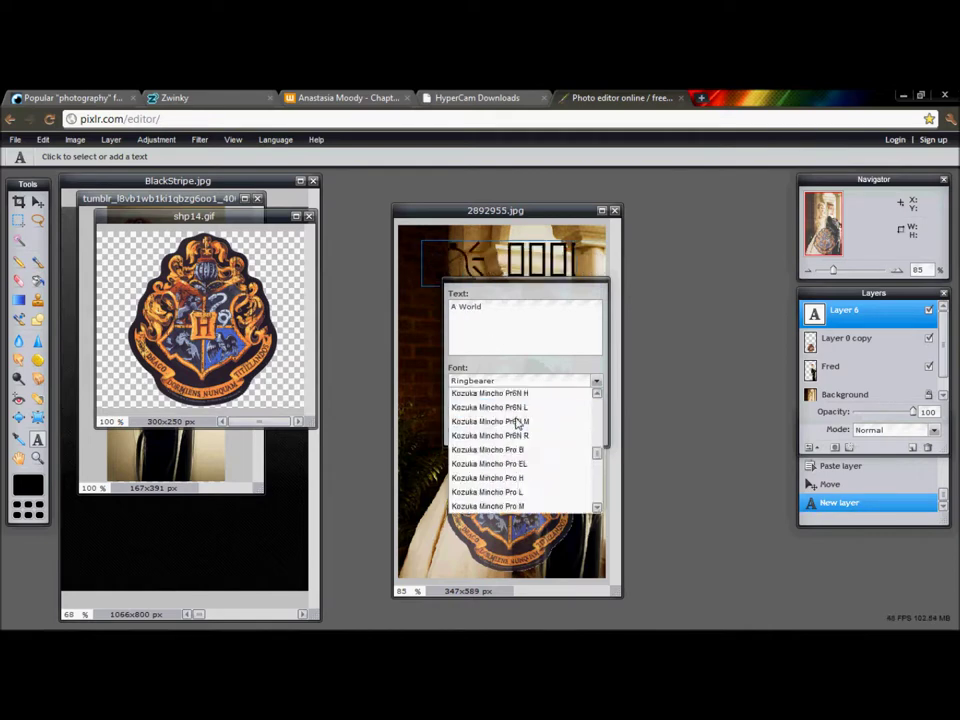
scroll(517, 425, up, 15)
scroll(516, 424, up, 5)
scroll(516, 424, down, 6)
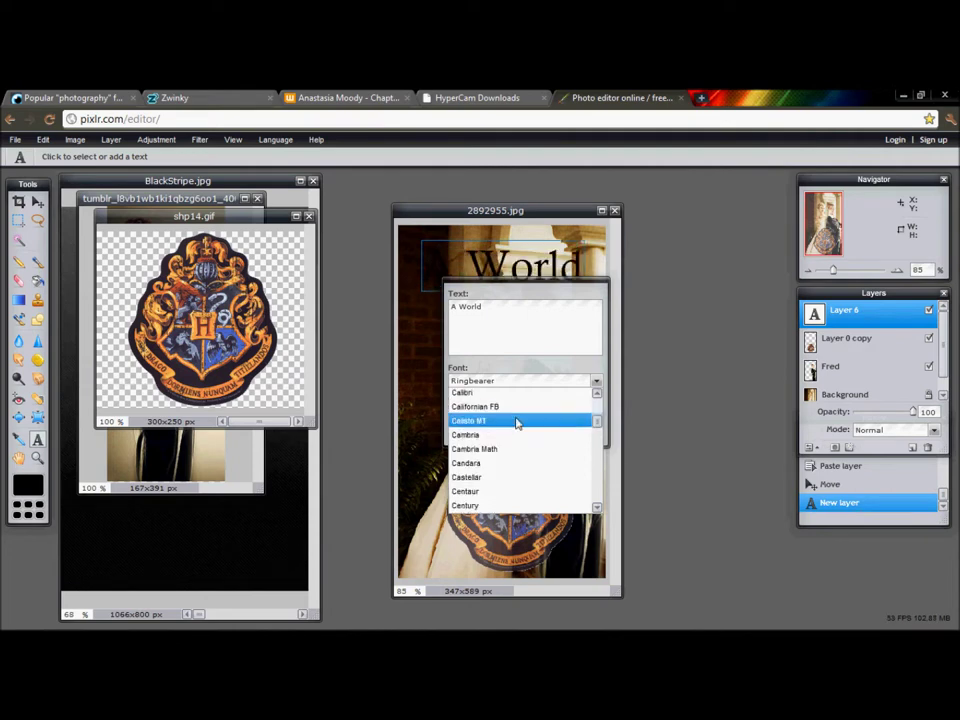
scroll(516, 424, down, 6)
scroll(521, 422, down, 5)
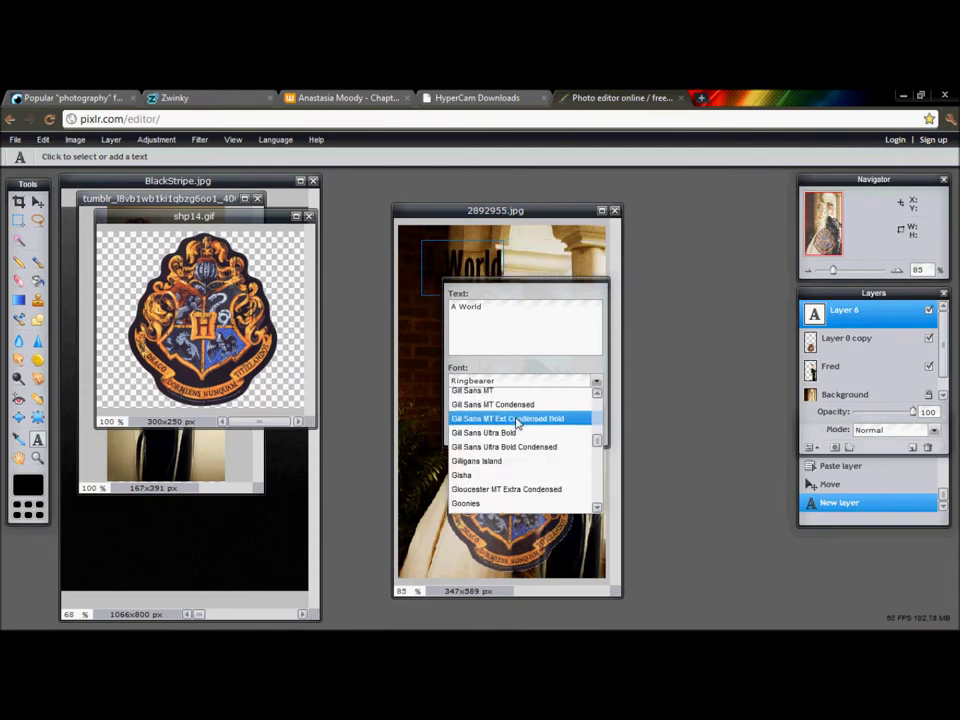
scroll(523, 422, up, 5)
scroll(597, 397, up, 6)
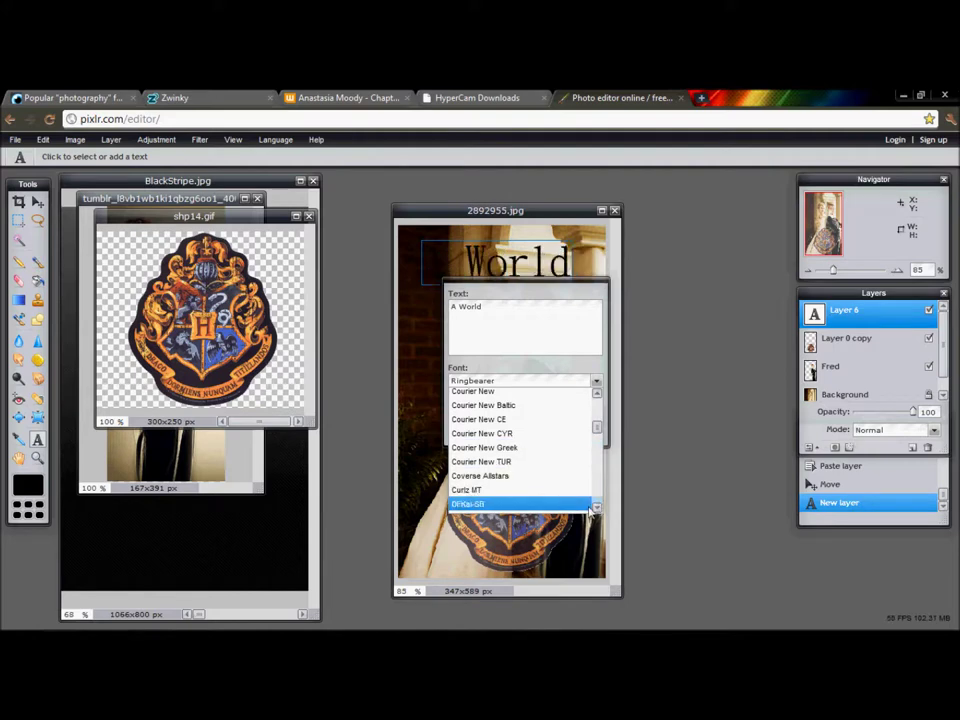
scroll(594, 505, down, 5)
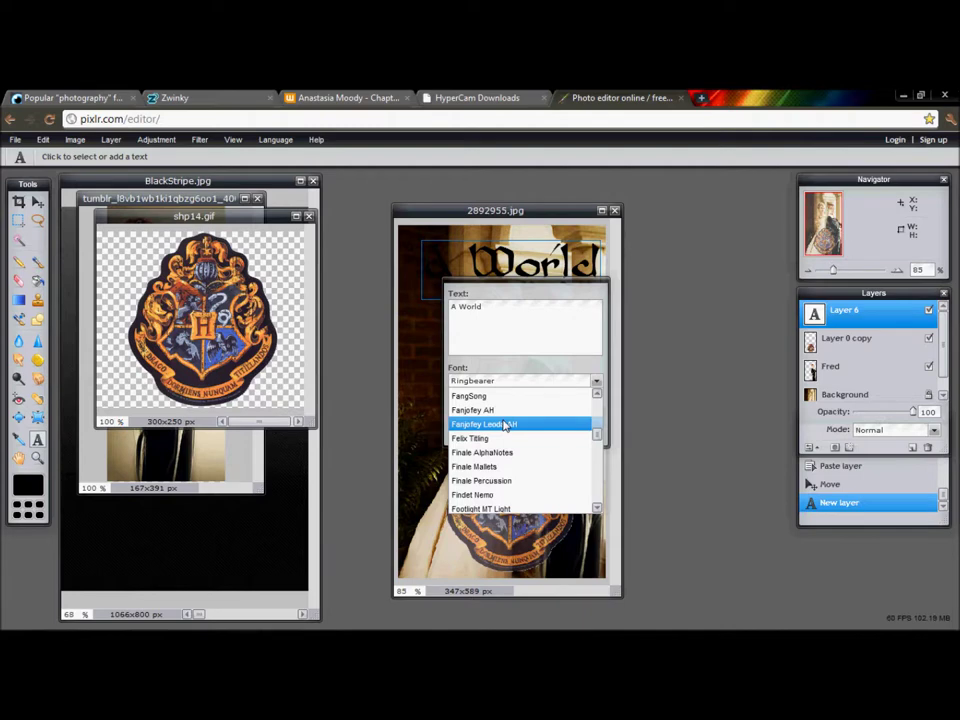
click(506, 424)
click(503, 386)
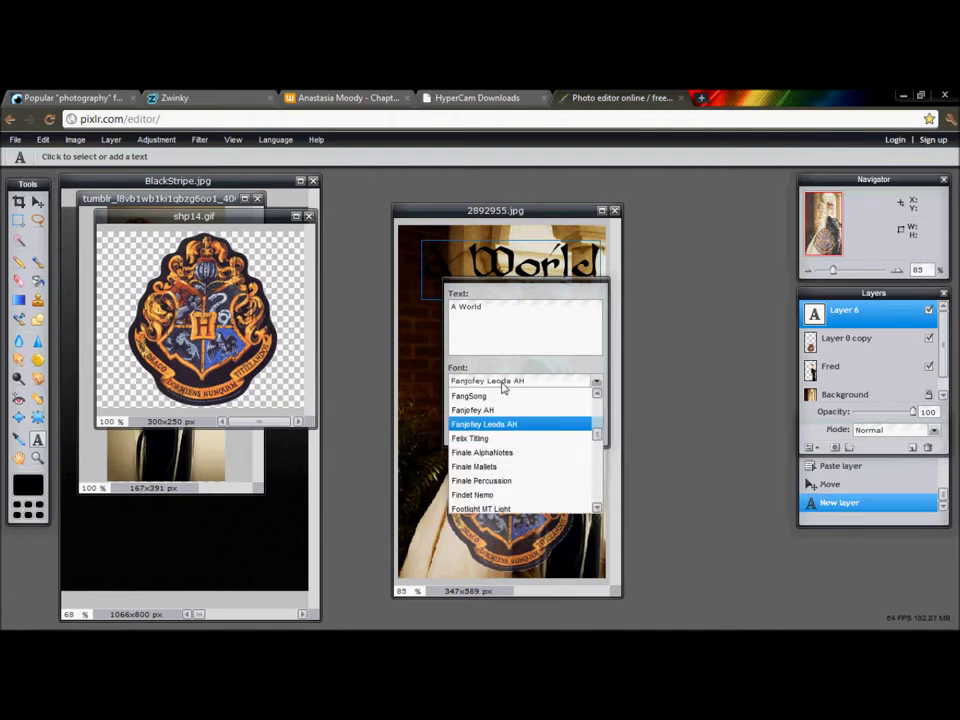
key(Up)
key(Up)
key(Up)
key(Up)
key(Up)
key(Up)
key(Up)
key(Up)
key(Up)
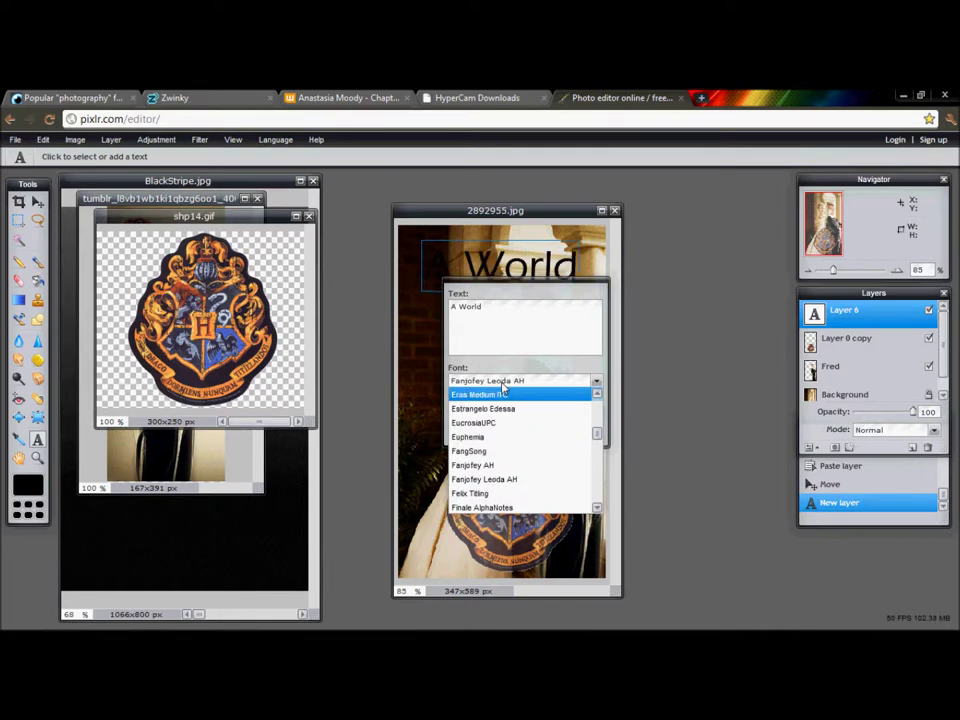
key(Up)
key(Up)
key(Up)
key(Up)
key(Up)
key(Up)
key(Up)
key(Up)
key(Up)
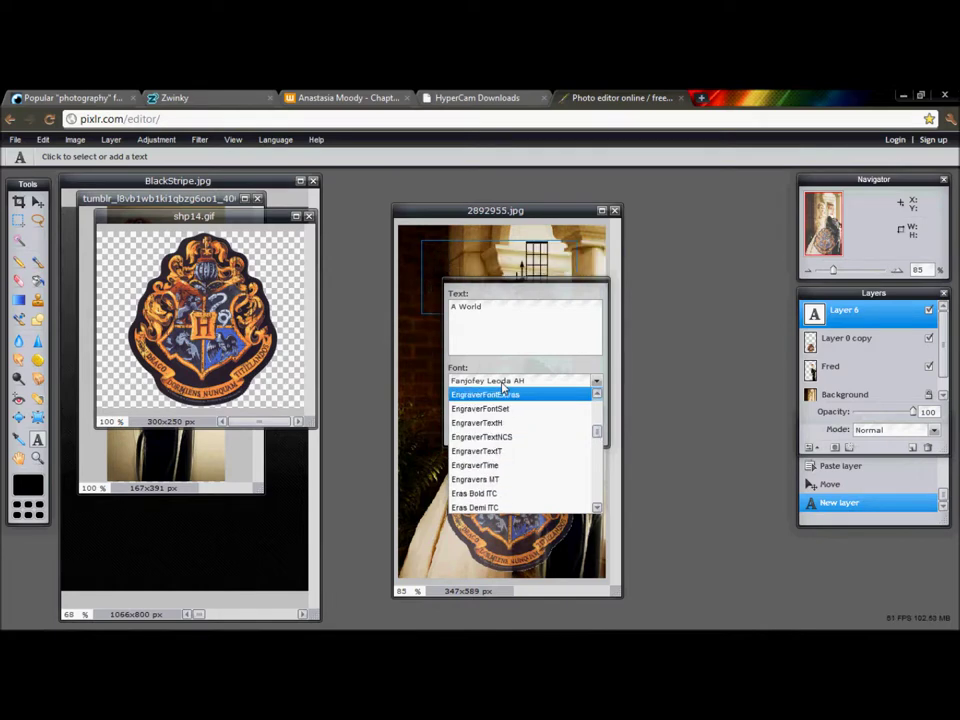
key(Return)
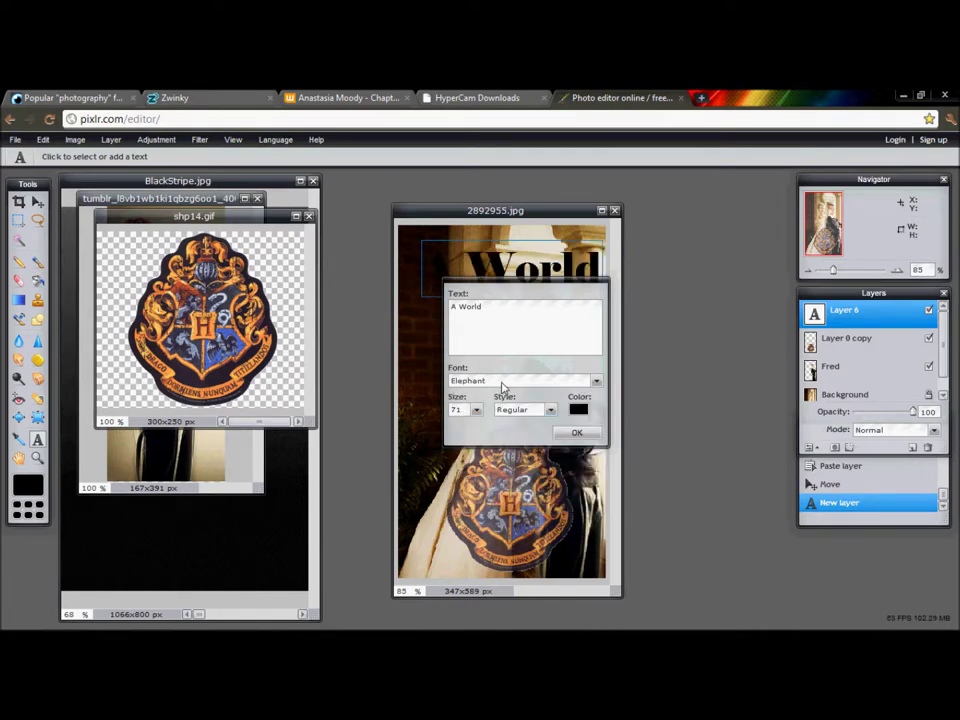
click(503, 387)
key(Up)
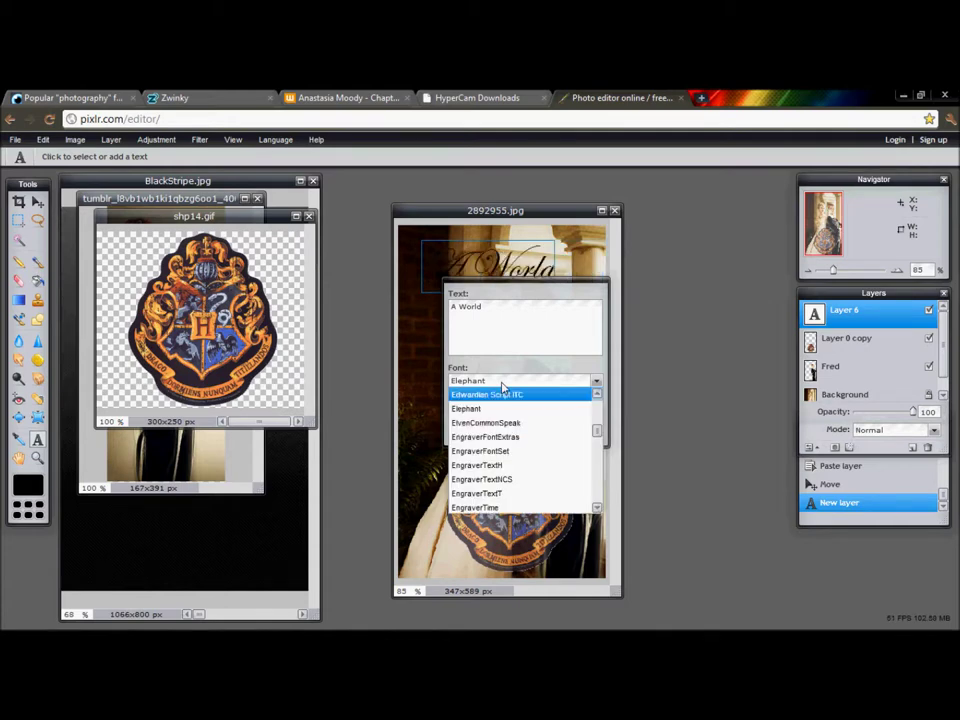
key(Return)
Complete the title as 'A World For', shift it left, and set its size to 64.
click(510, 308)
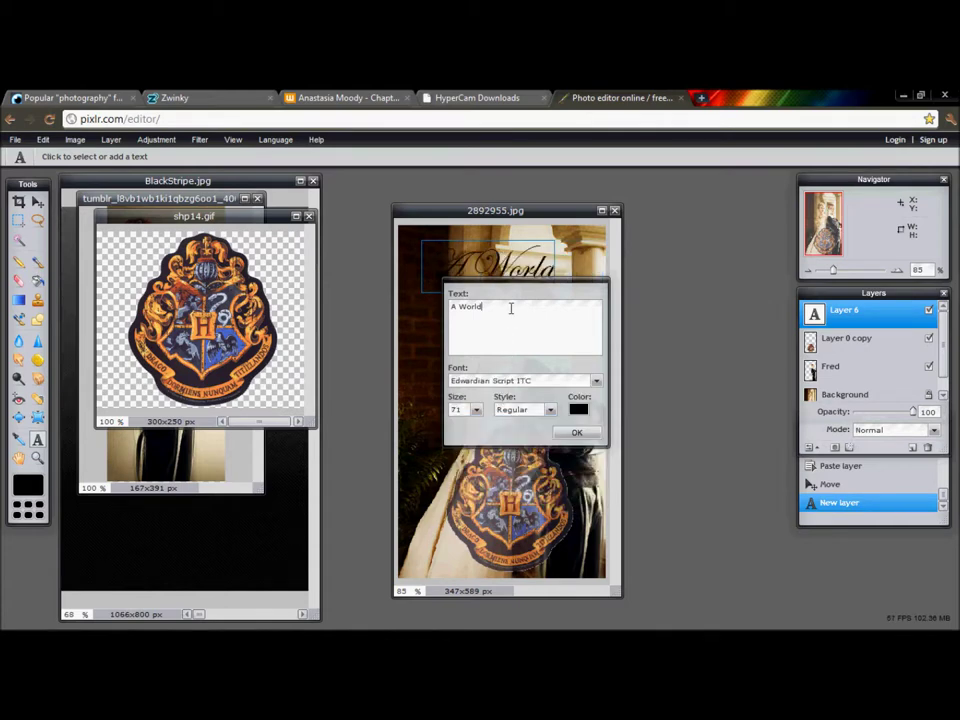
text(For )
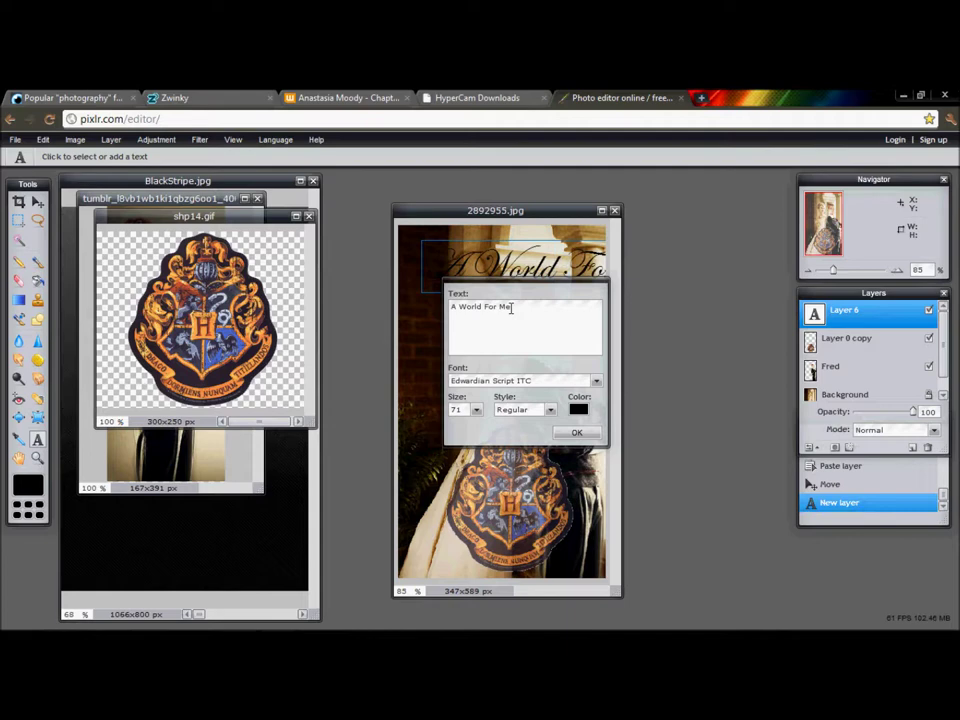
text(Me)
drag(505, 266, 475, 264)
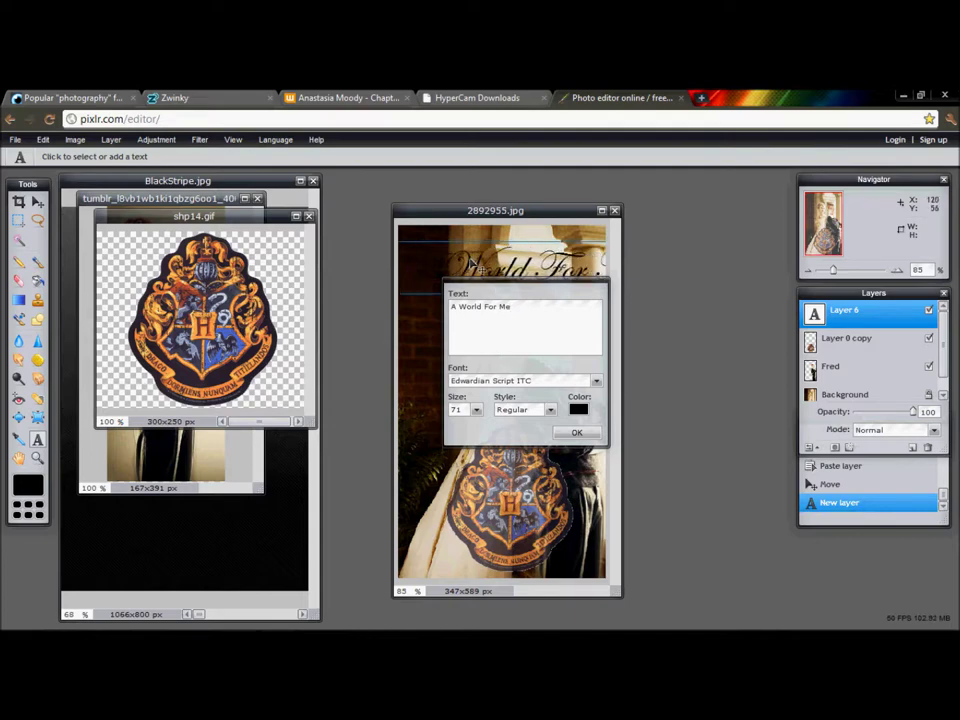
click(476, 410)
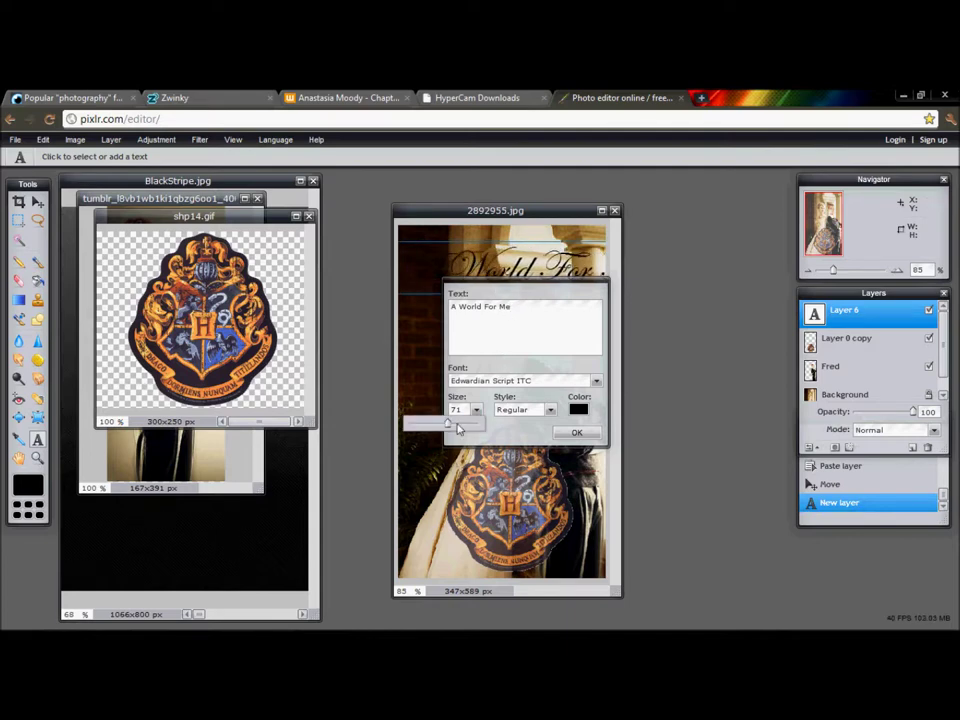
drag(458, 428, 438, 423)
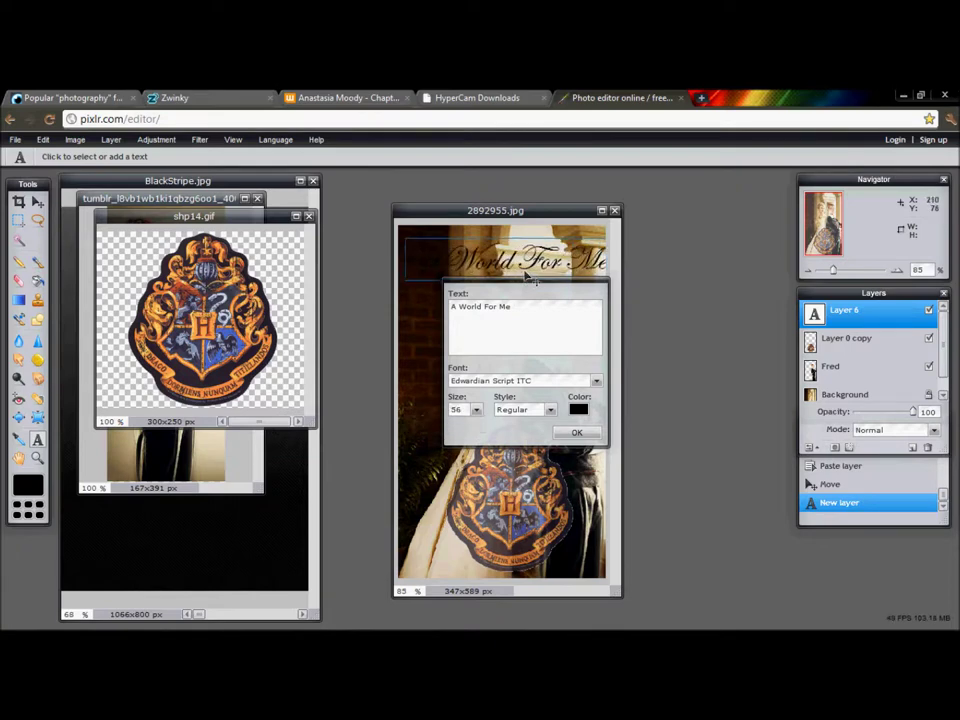
key(BackSpace)
key(BackSpace)
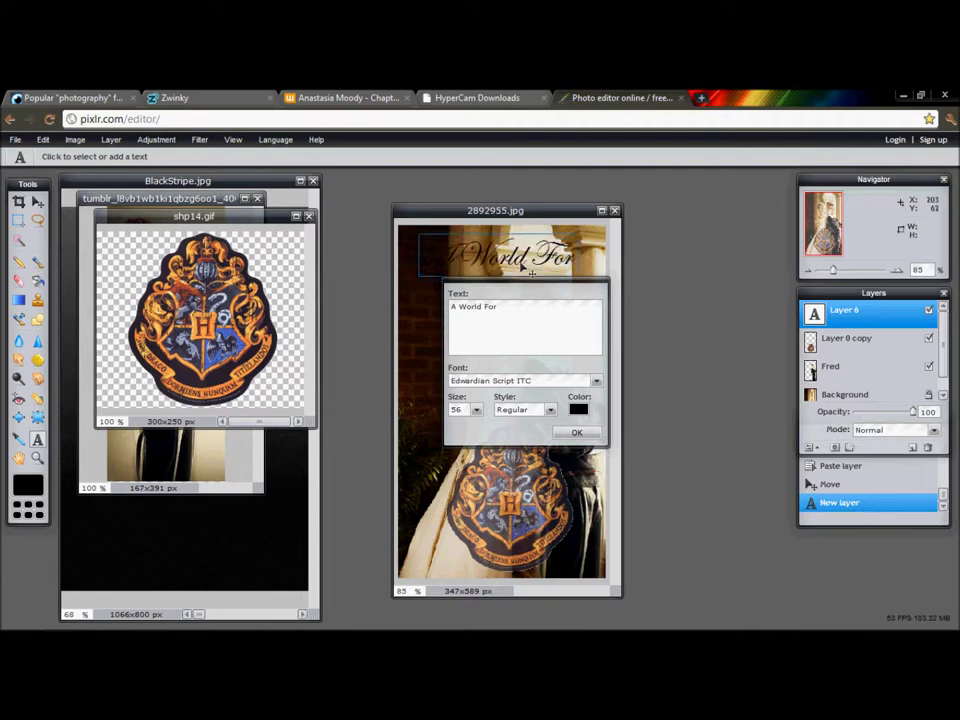
click(477, 410)
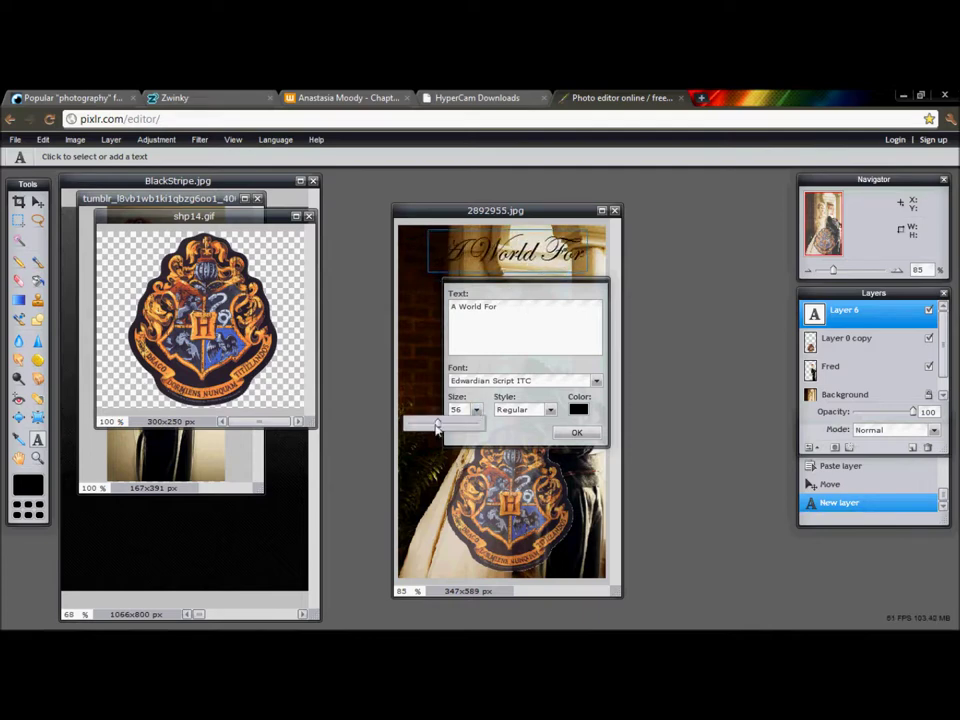
drag(437, 421, 446, 421)
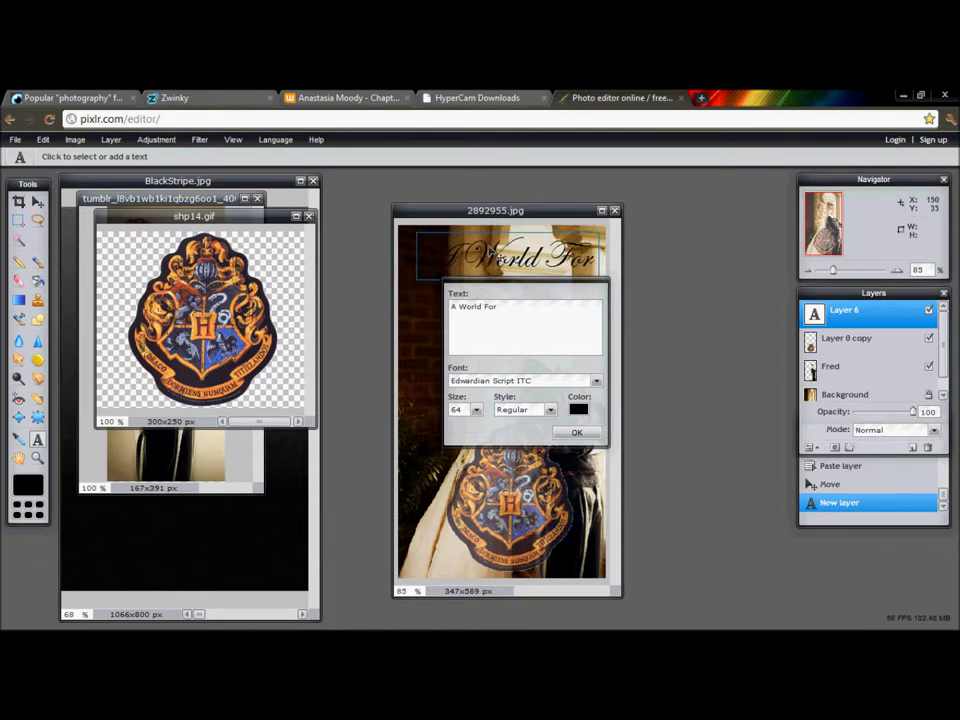
click(578, 408)
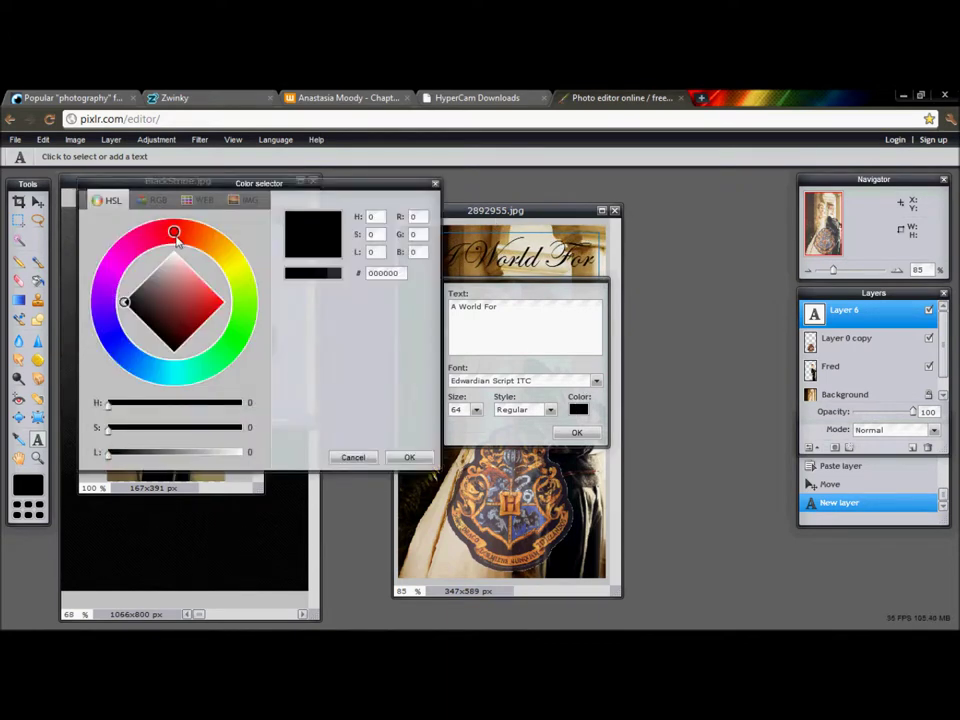
Tint the title golden orange through hue, saturation and lightness, then place it on the image.
drag(174, 231, 213, 246)
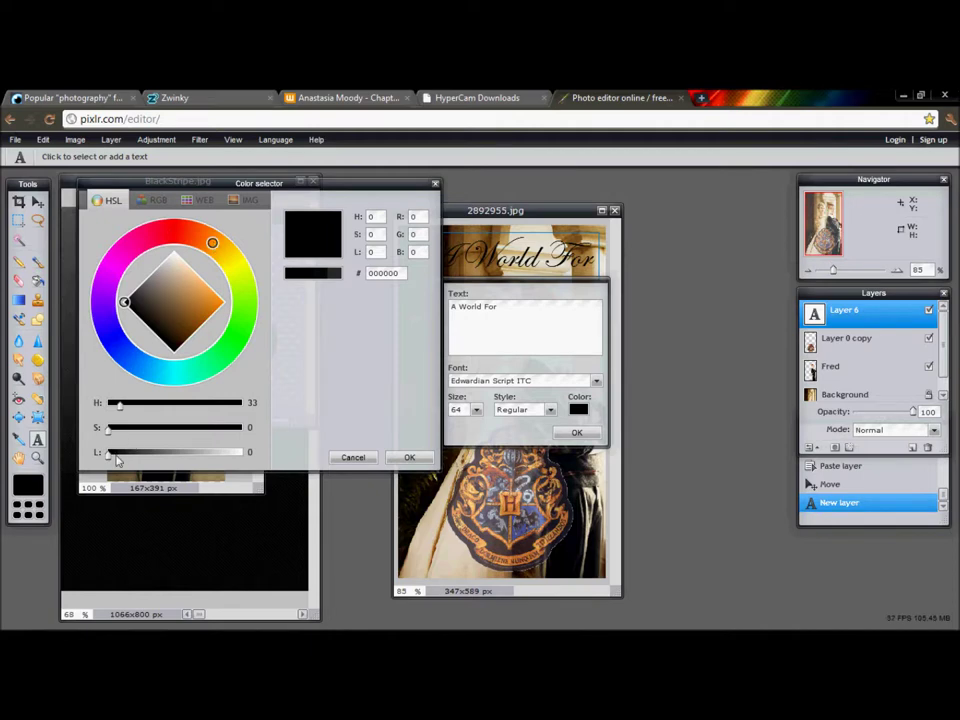
drag(154, 456, 243, 443)
drag(109, 427, 208, 430)
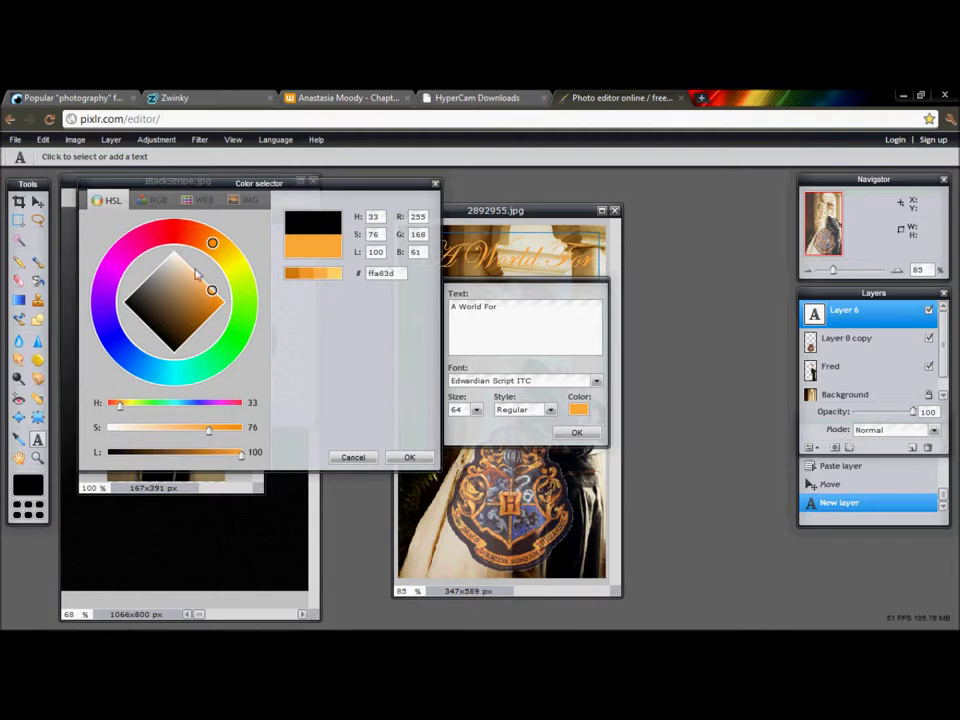
drag(212, 244, 221, 249)
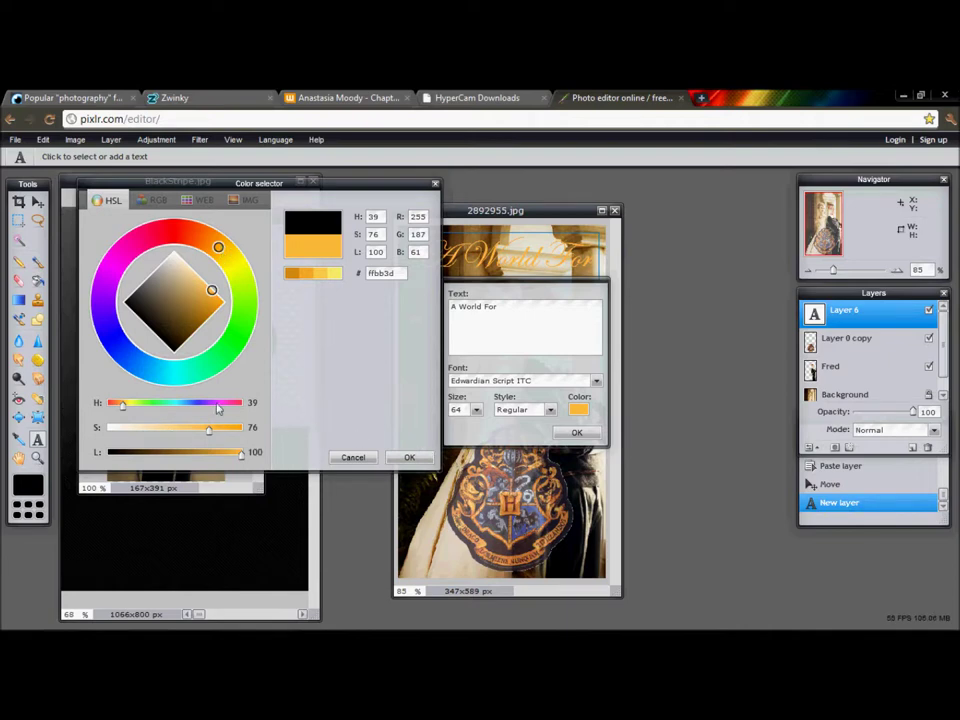
drag(208, 429, 216, 429)
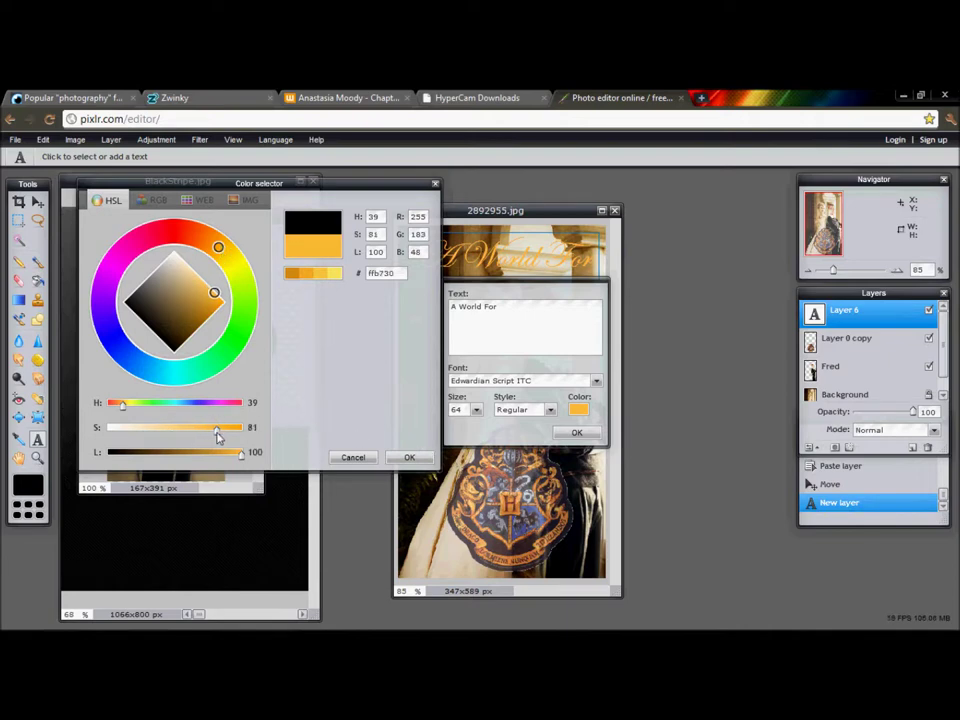
click(407, 457)
click(577, 432)
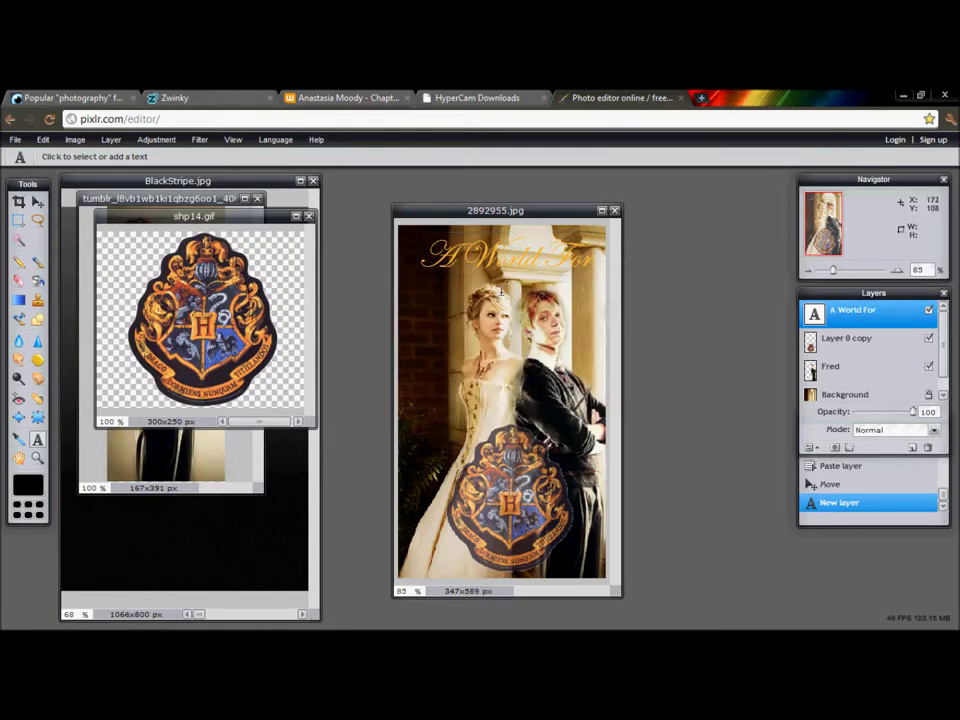
click(504, 280)
Add 'Me To' as a second line just below 'A World For' and confirm it.
text(Me to)
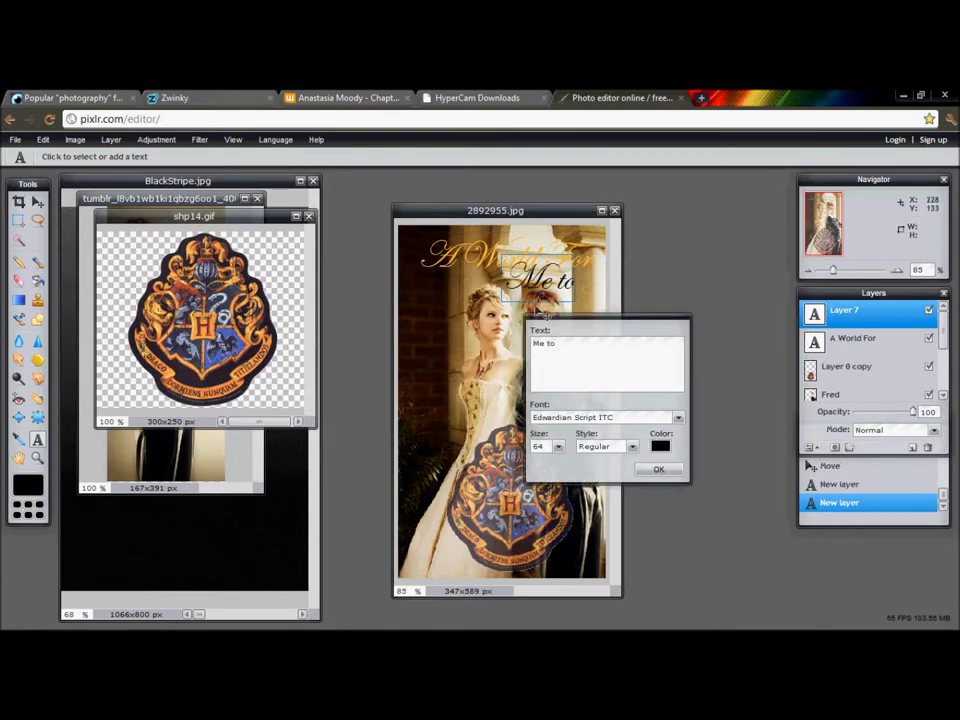
drag(537, 312, 512, 325)
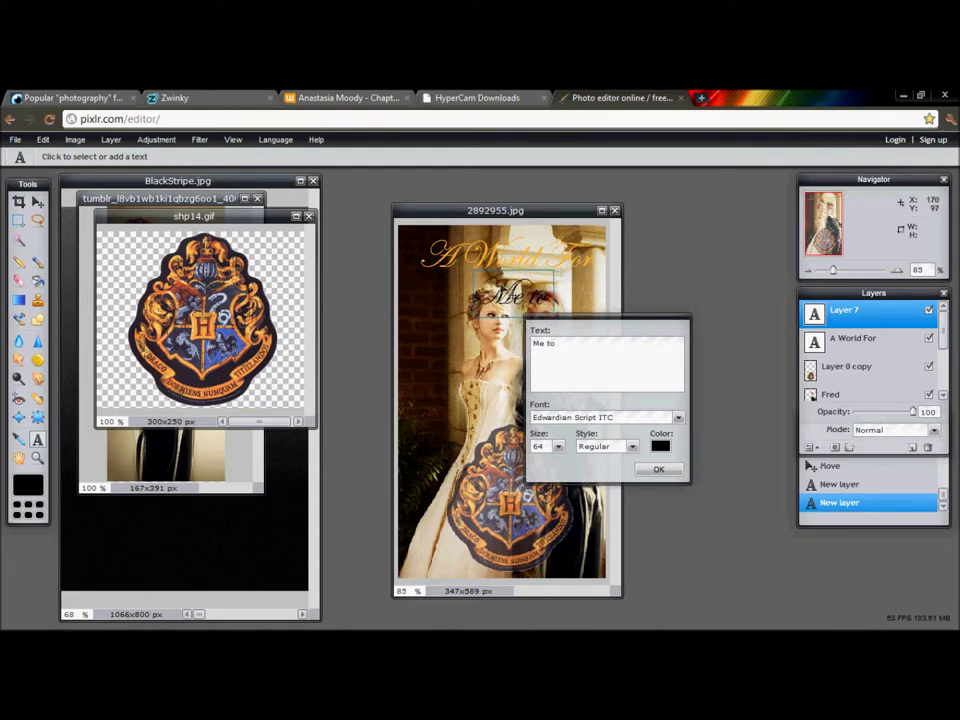
text(T)
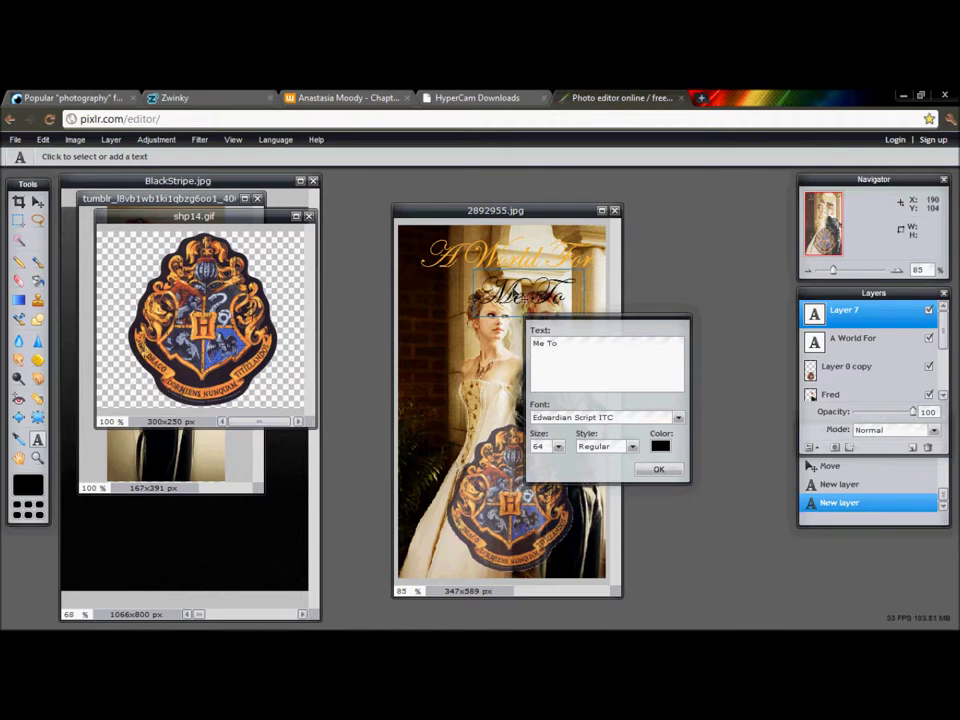
drag(514, 302, 503, 293)
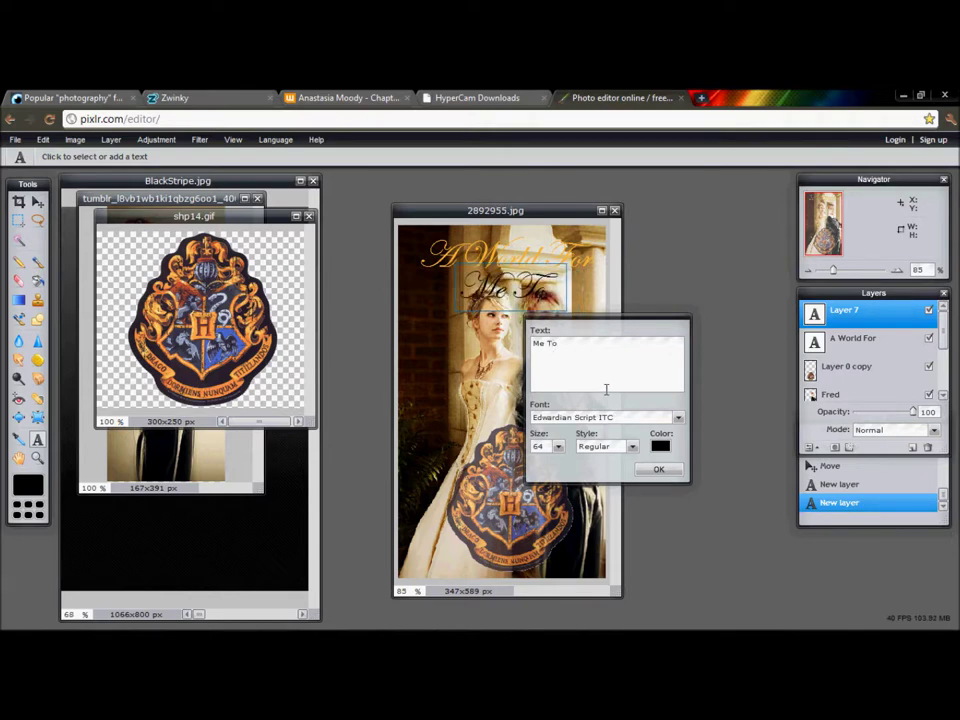
click(659, 469)
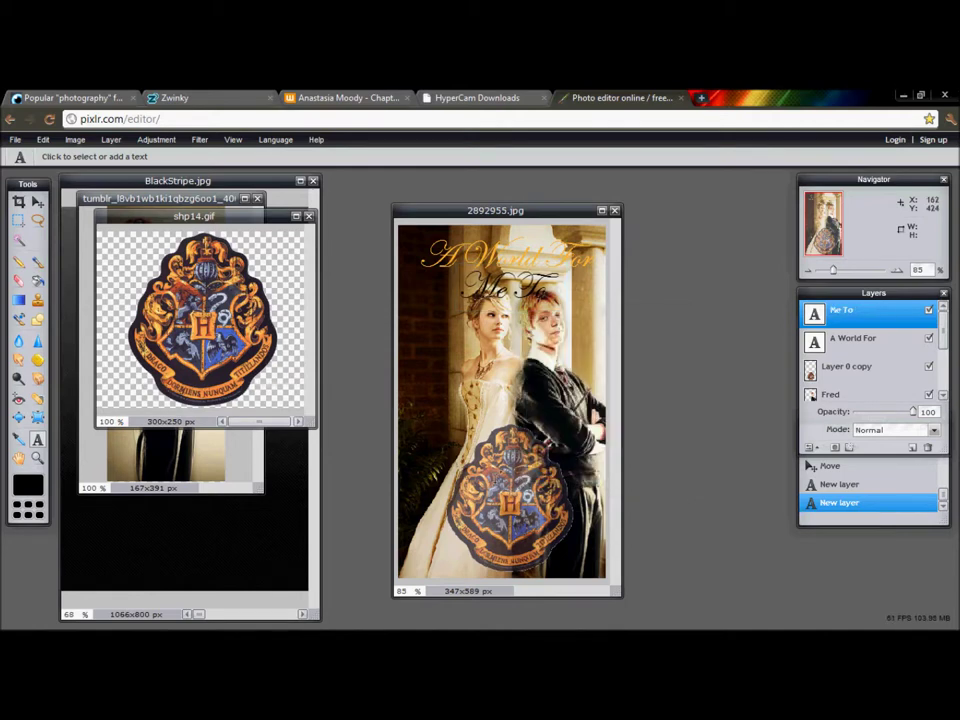
Add 'Explore' over the crest at size 113 in colour ffb730.
click(456, 470)
text(Eplore)
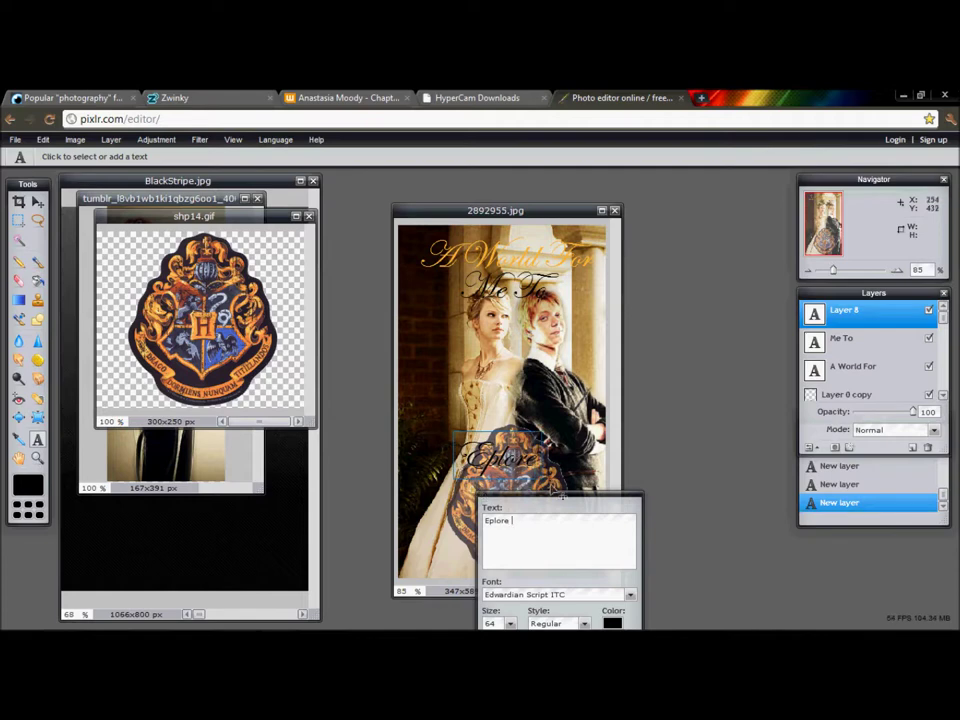
click(490, 523)
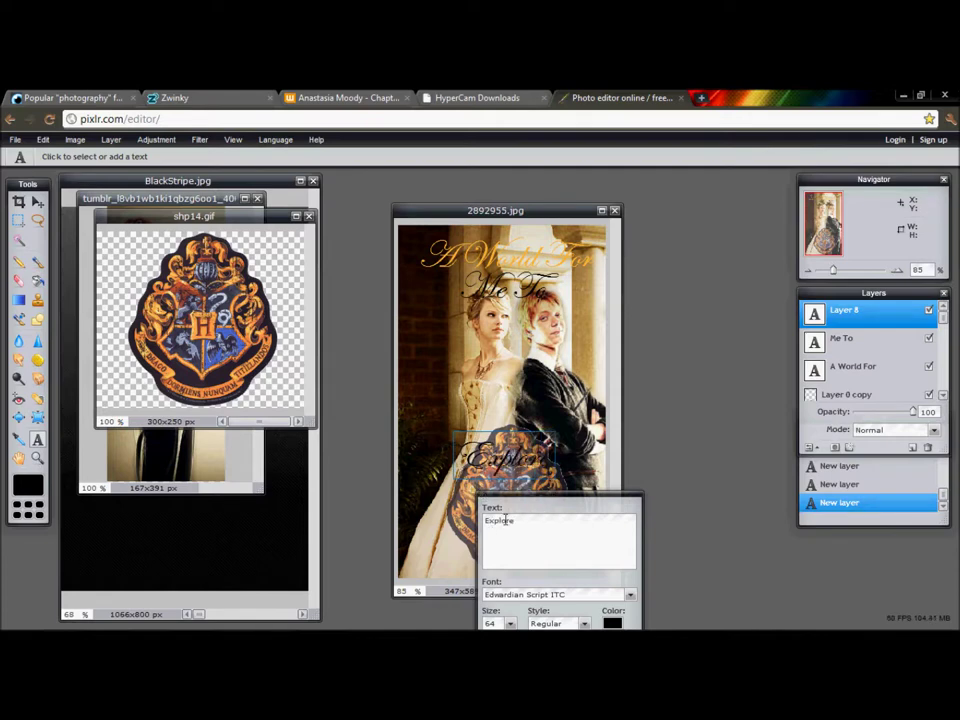
text(x)
drag(560, 500, 698, 362)
mouse_move(650, 484)
mouse_down()
mouse_move(622, 498)
mouse_move(645, 503)
mouse_up()
drag(536, 472, 496, 460)
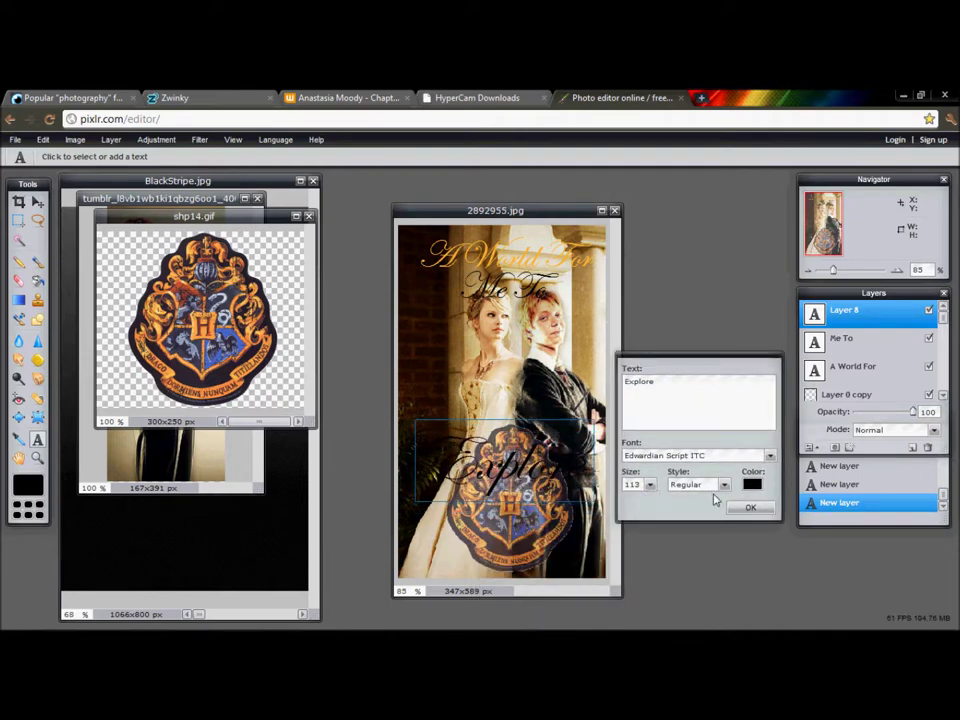
click(751, 485)
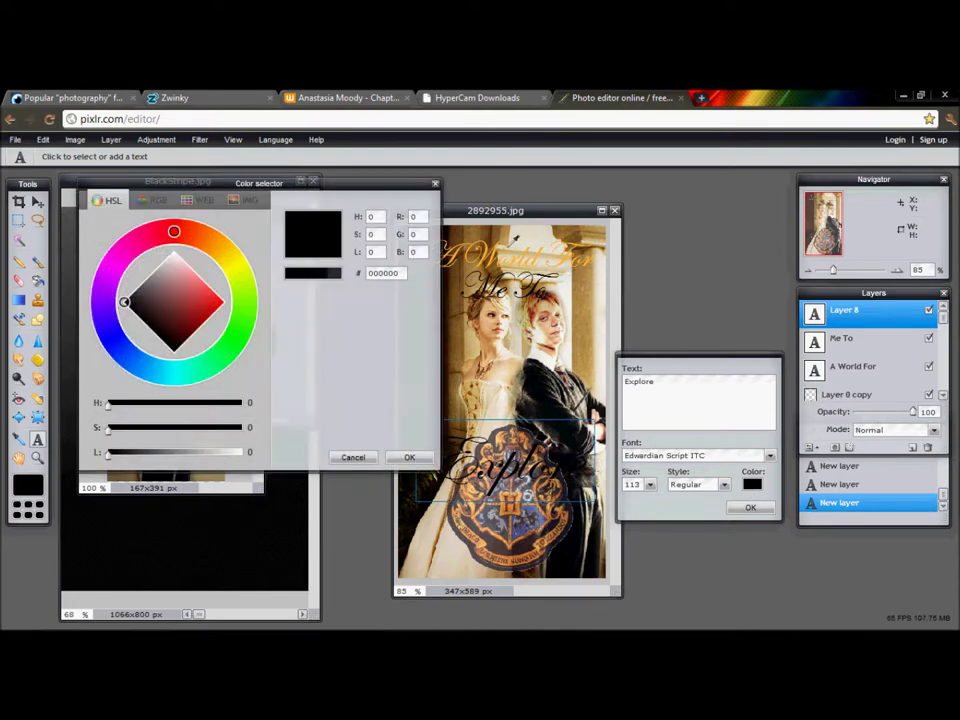
text(ffb730)
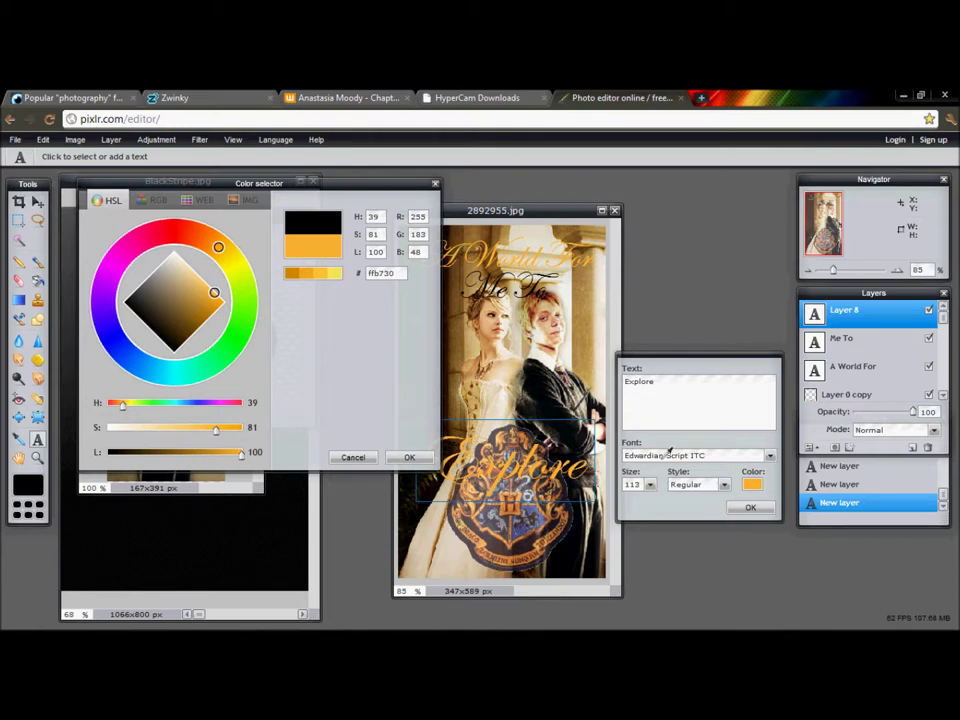
click(396, 462)
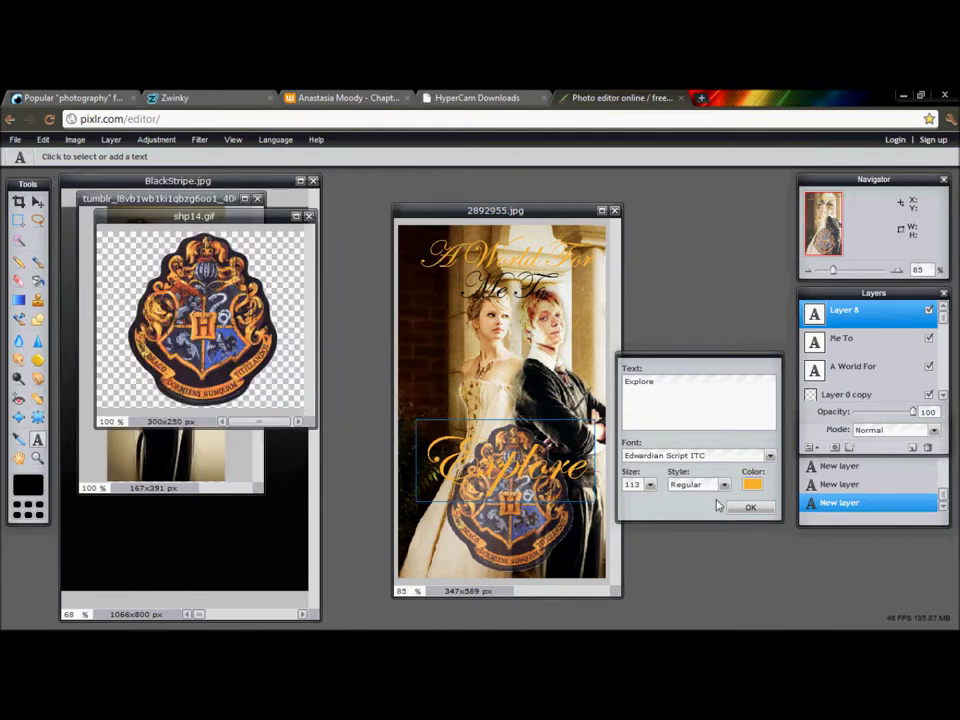
click(750, 507)
Recolour the 'Me To' layer to the same ffb730 gold.
click(845, 340)
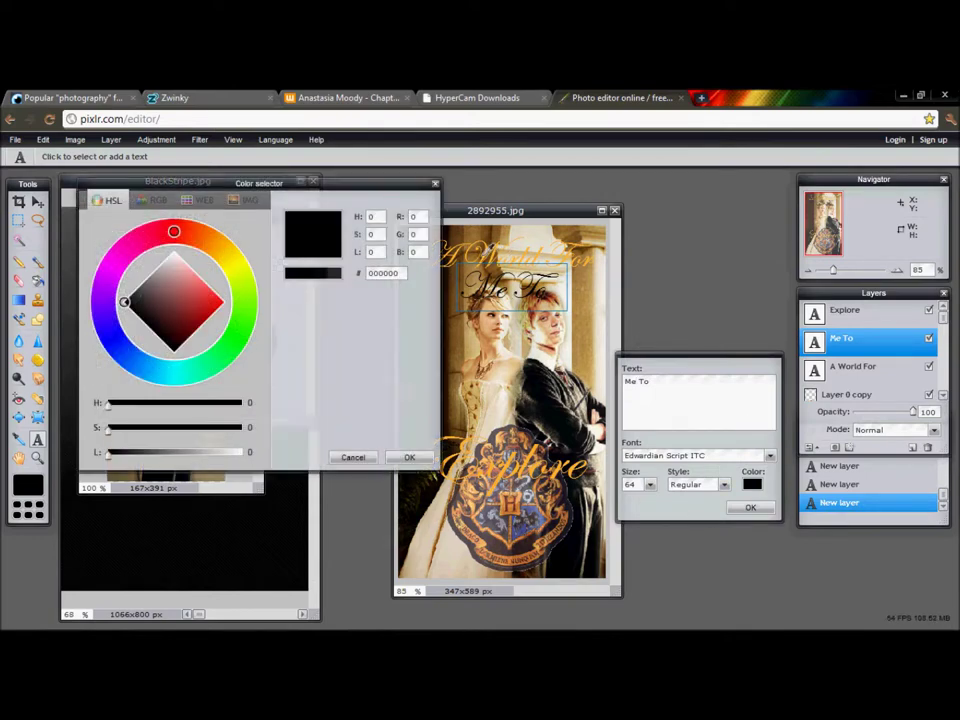
click(218, 247)
click(214, 292)
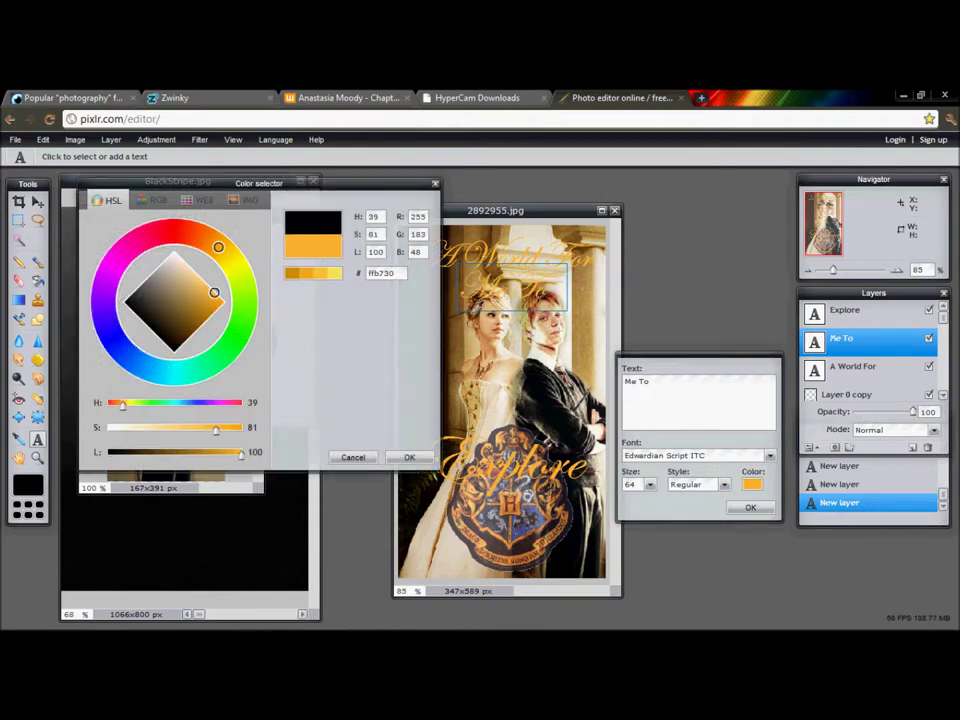
click(409, 457)
click(752, 509)
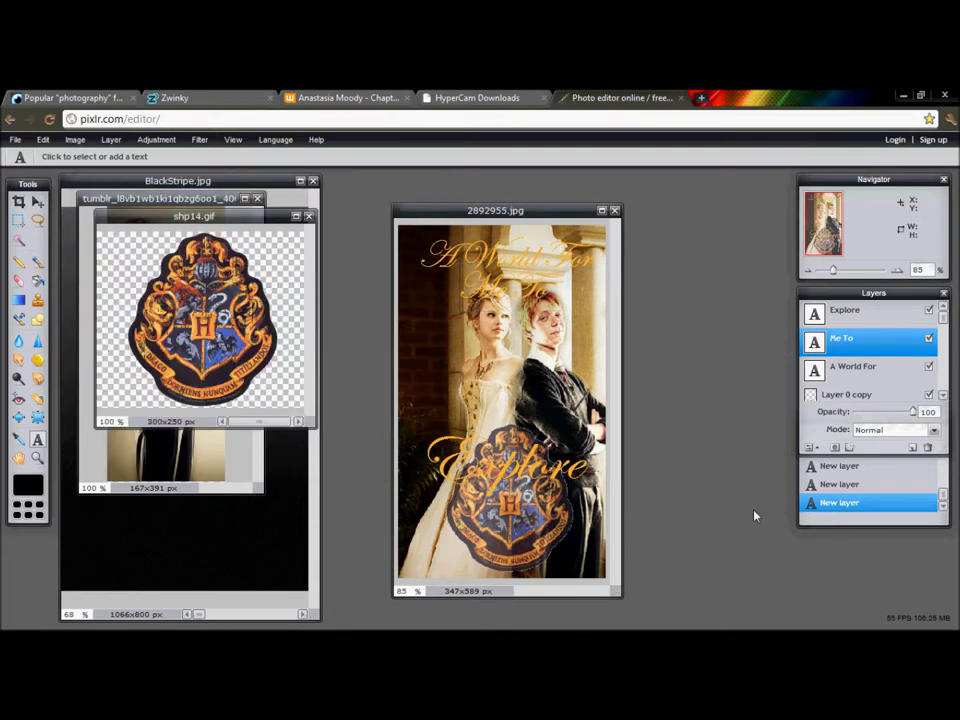
Apply drop shadow, bevel and outer glow layer styles to the Explore text.
click(870, 313)
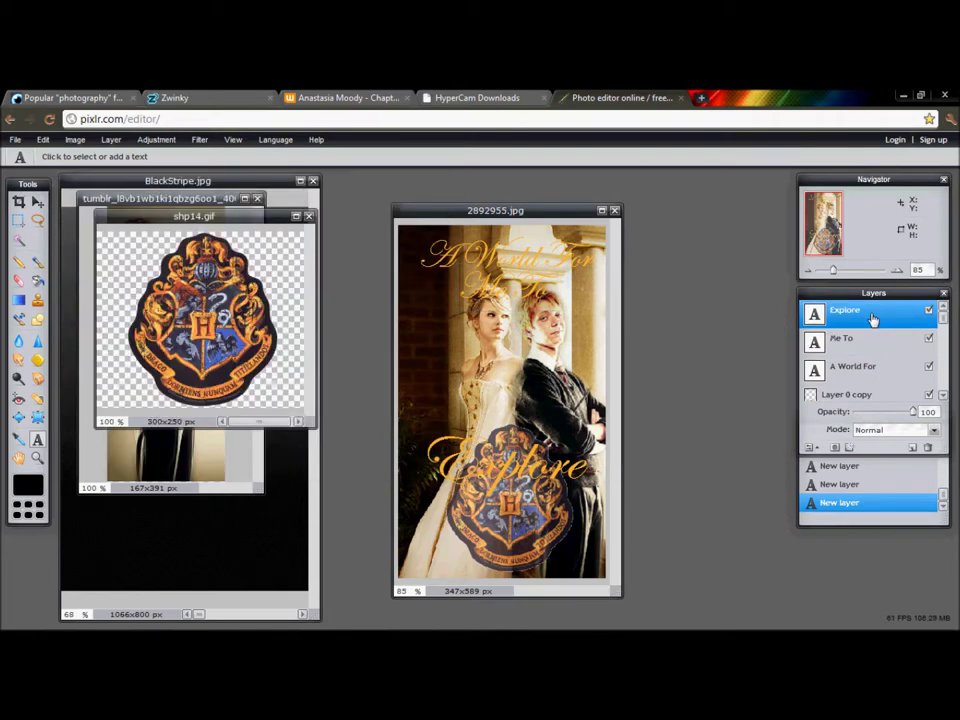
click(812, 447)
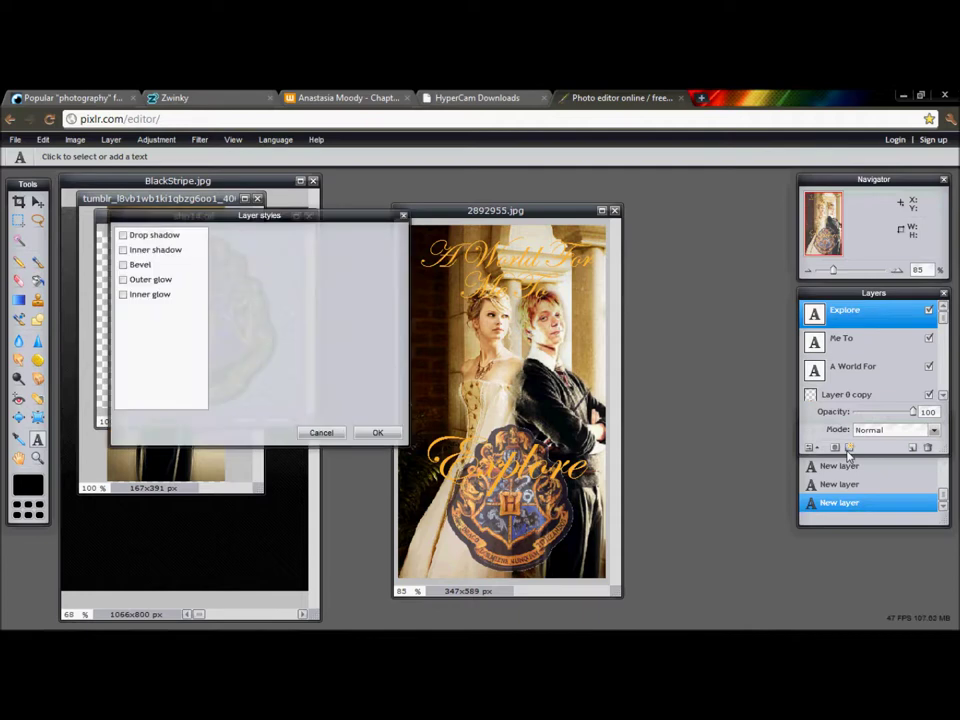
click(123, 265)
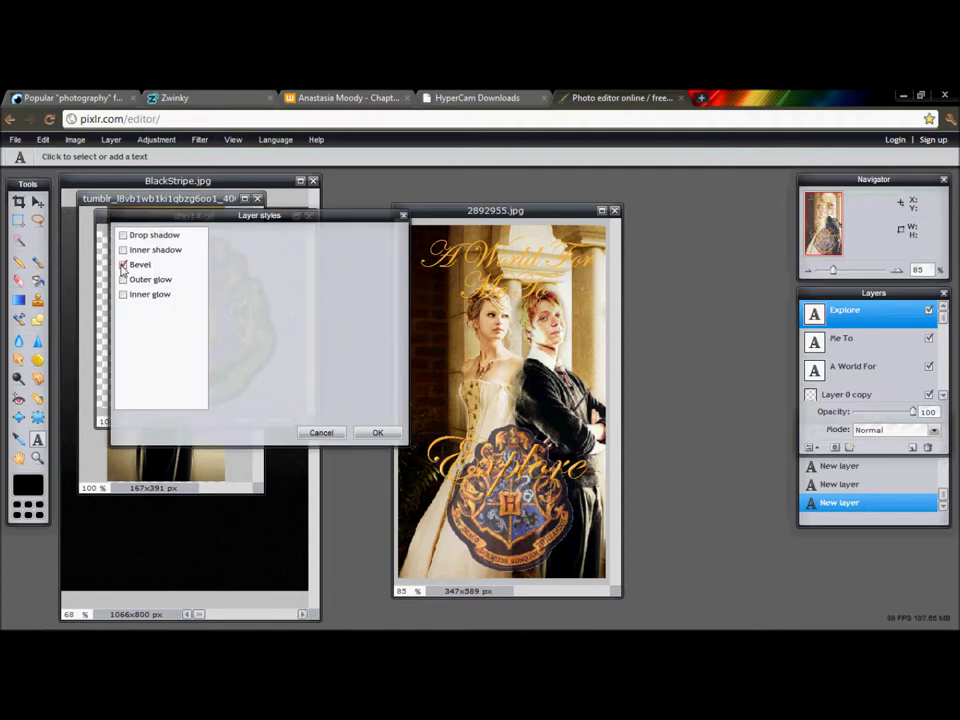
click(123, 280)
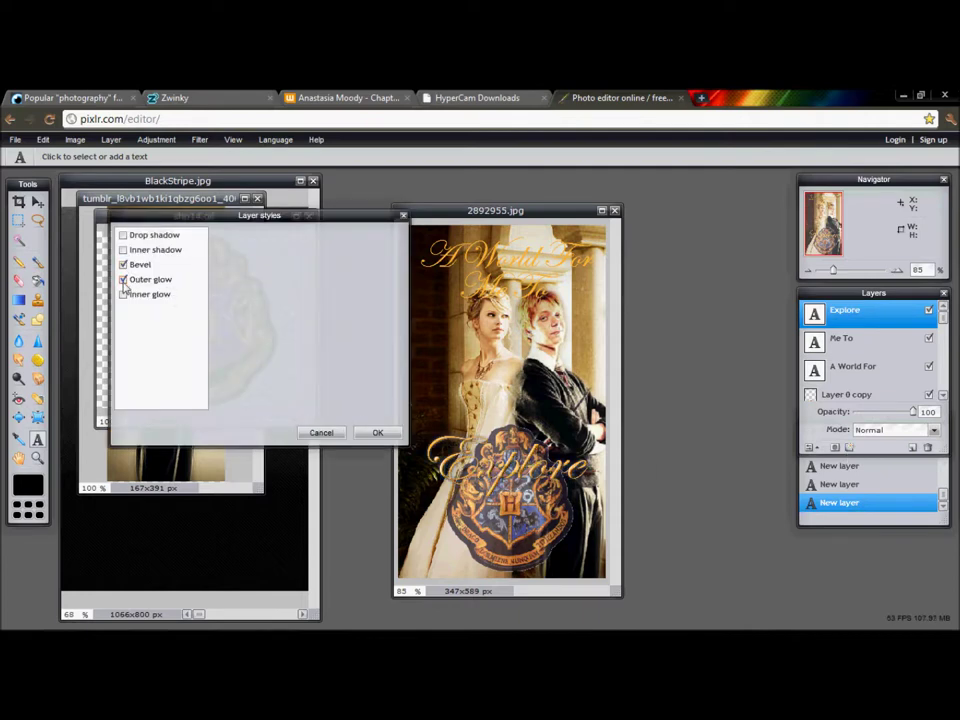
click(123, 236)
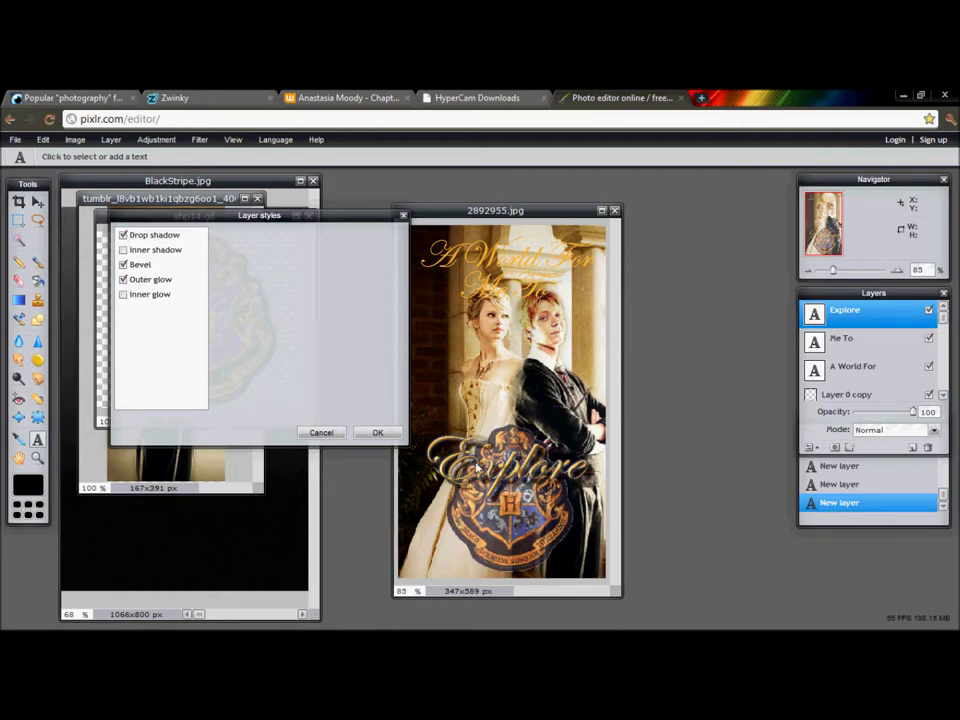
click(378, 432)
click(505, 475)
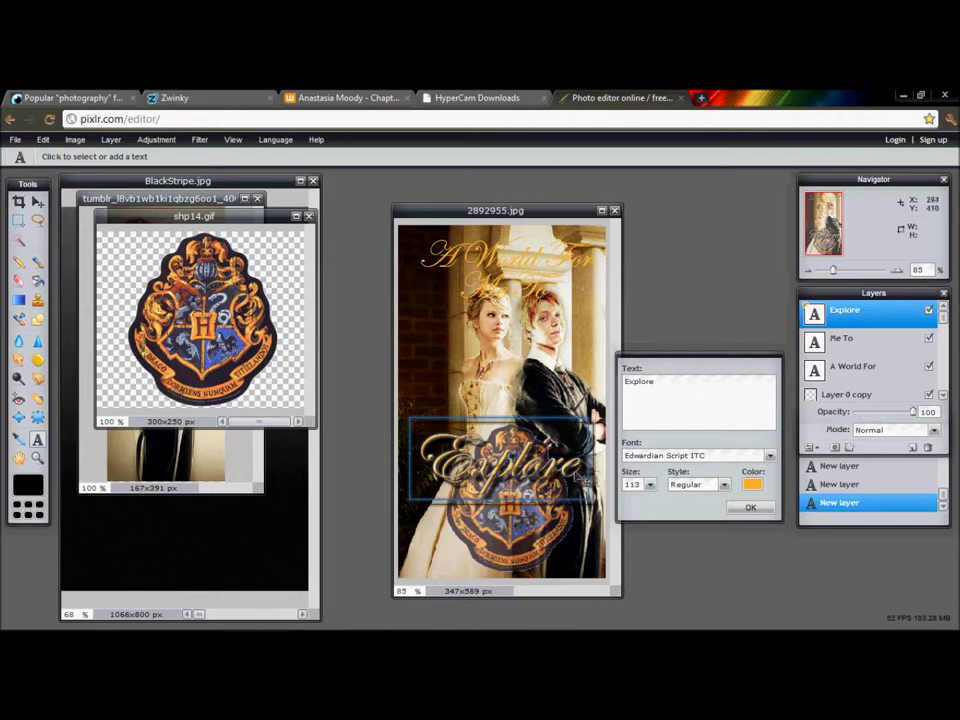
click(752, 508)
click(855, 339)
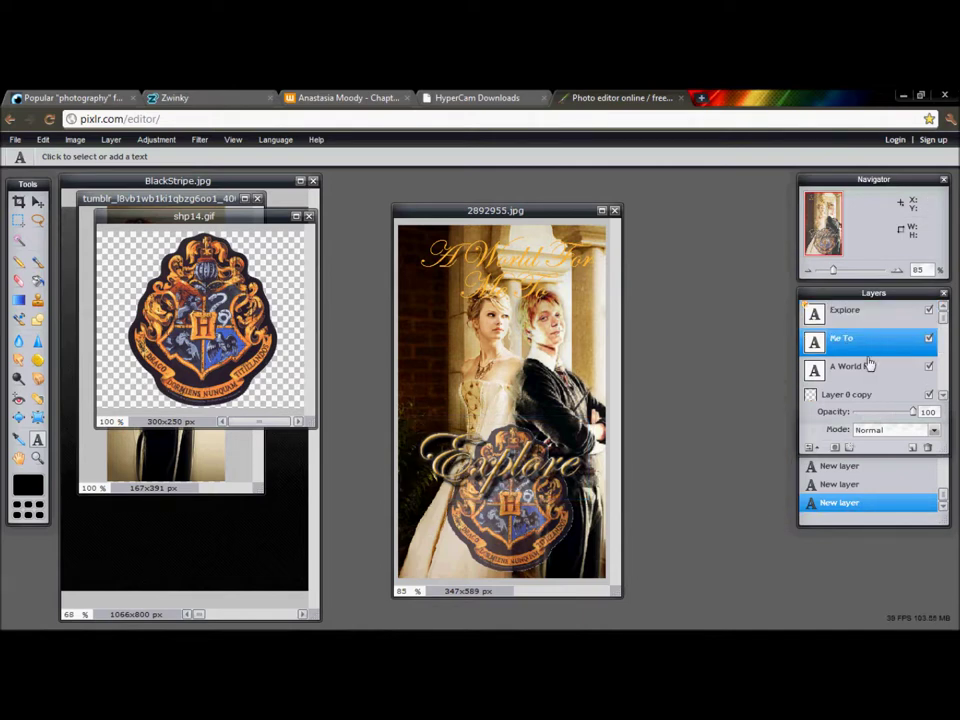
Give the Me To layer bevel and outer glow styles.
click(512, 294)
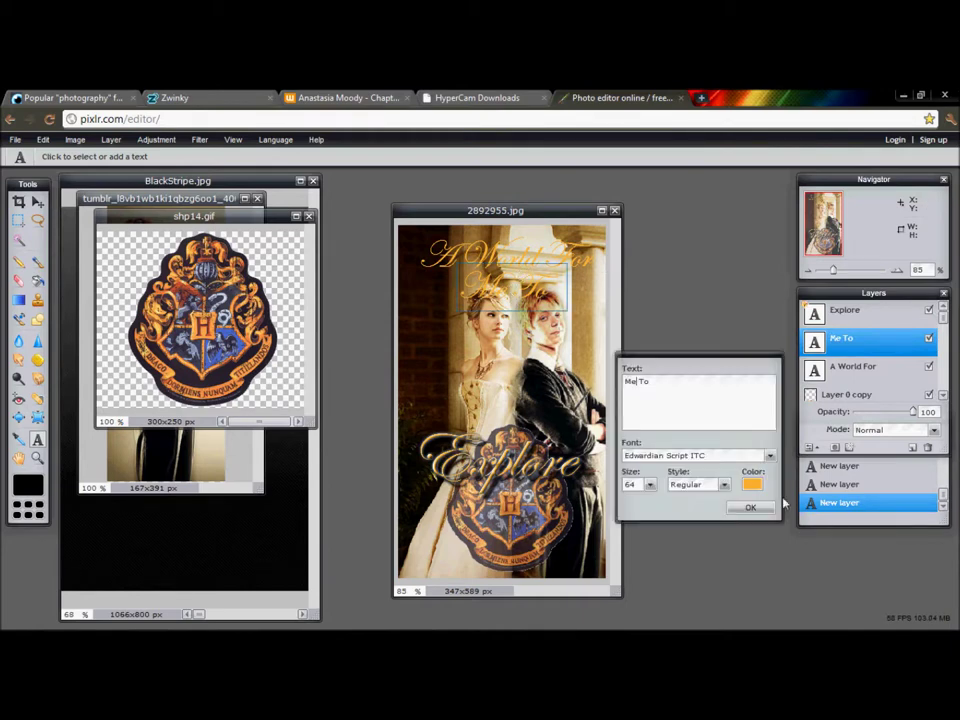
click(848, 447)
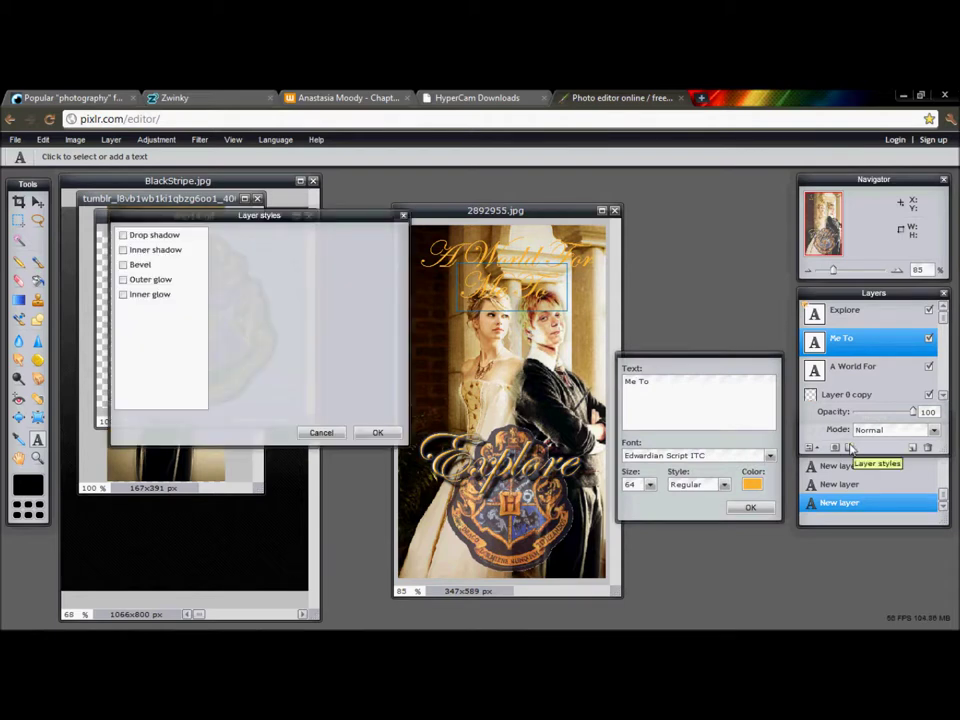
click(123, 264)
click(123, 279)
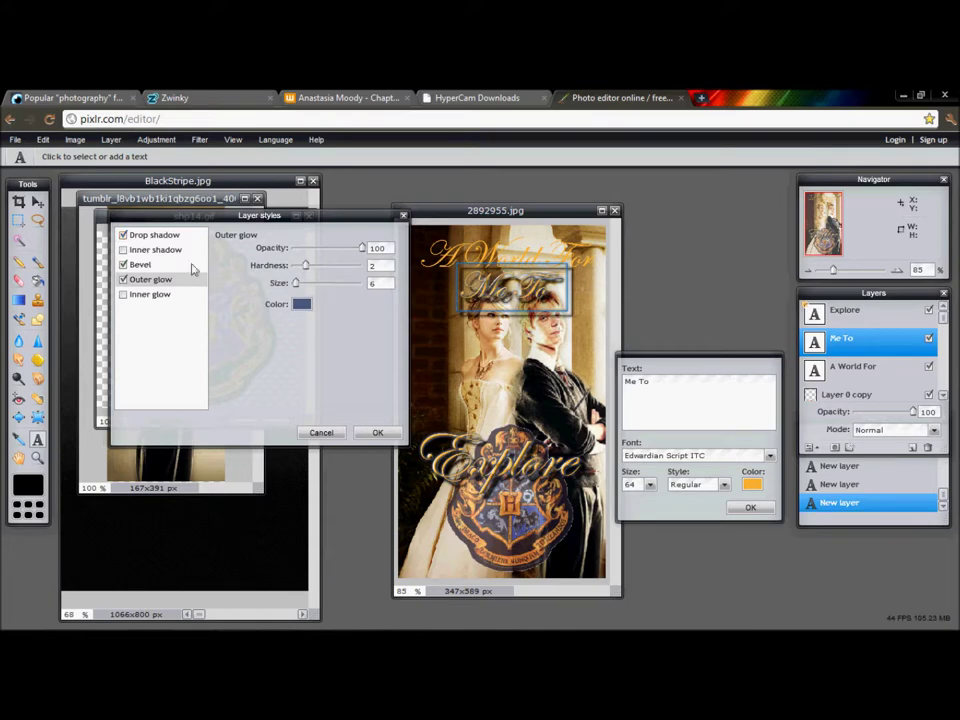
click(378, 432)
Check Explore's styles, then give A World For drop shadow, bevel and outer glow.
click(876, 312)
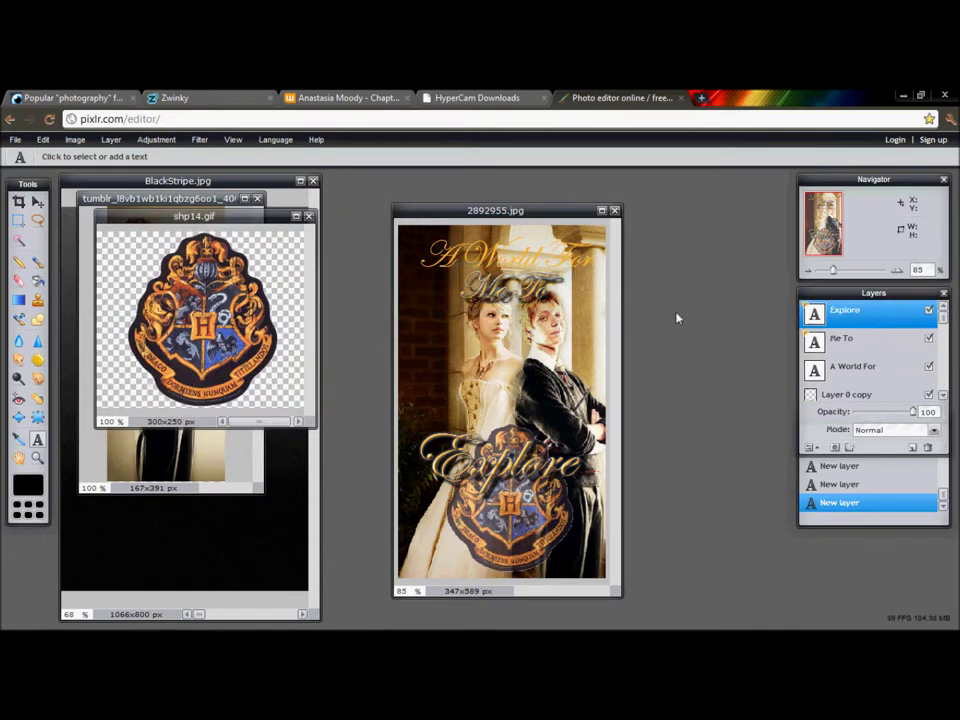
click(848, 447)
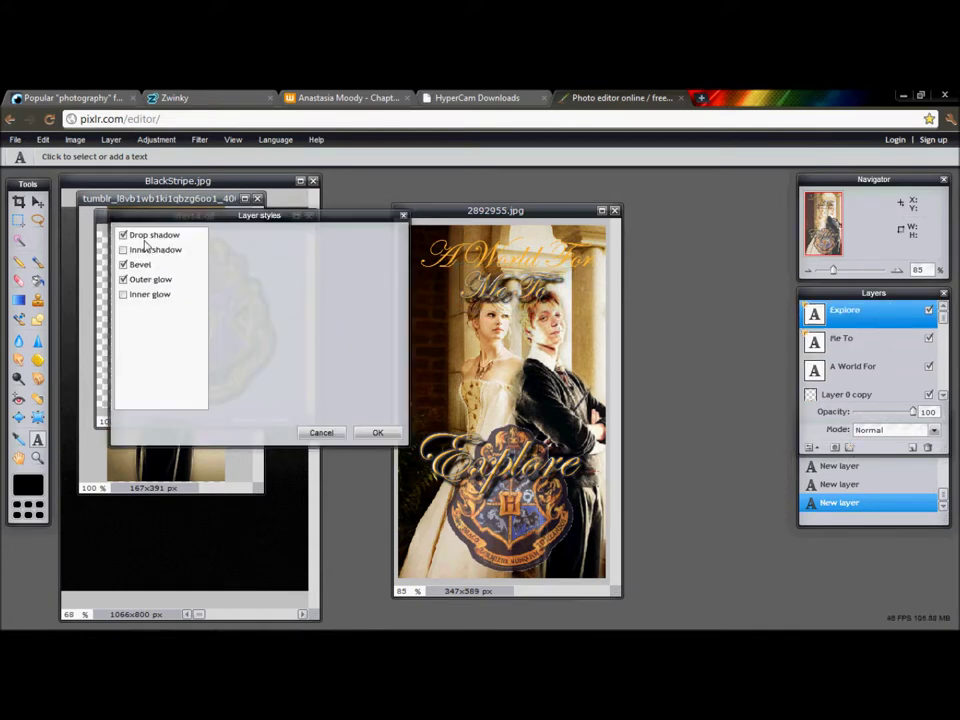
click(378, 432)
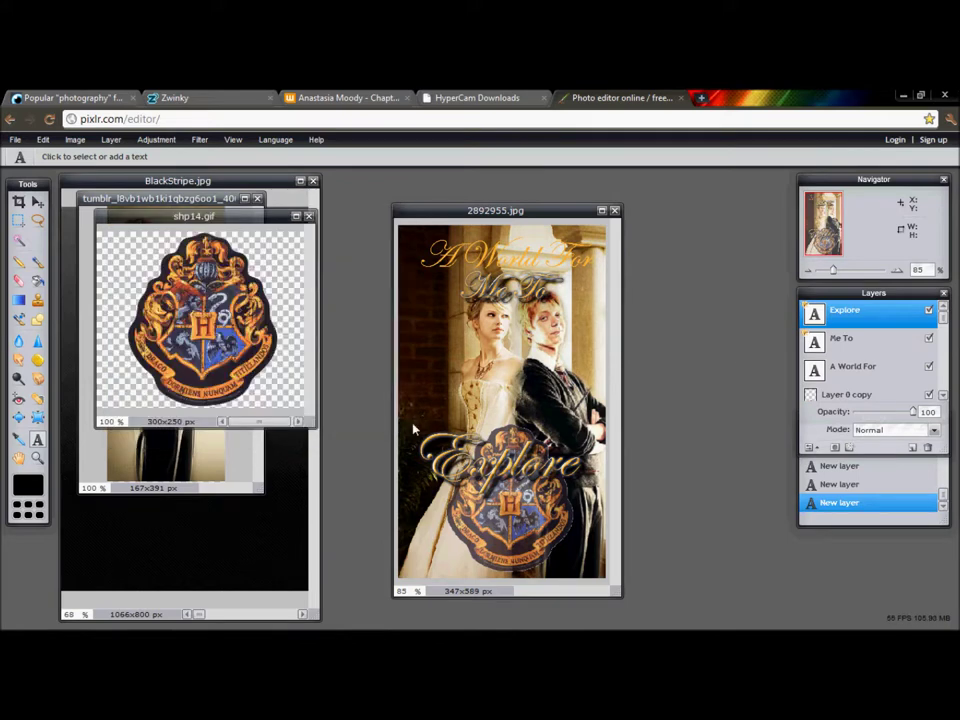
click(852, 368)
click(848, 447)
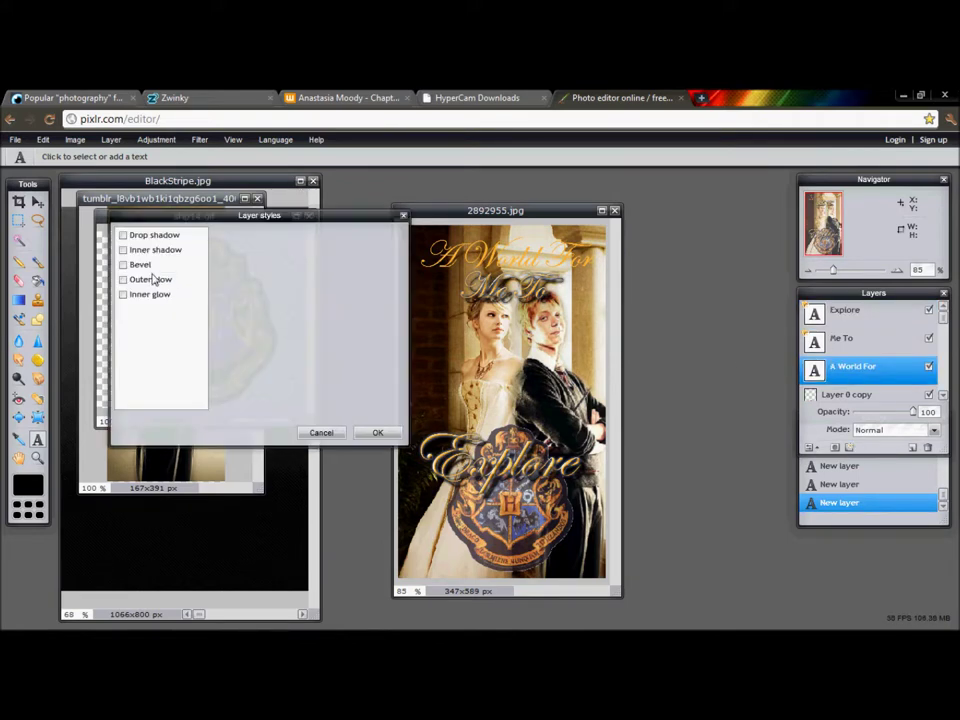
click(123, 235)
click(123, 264)
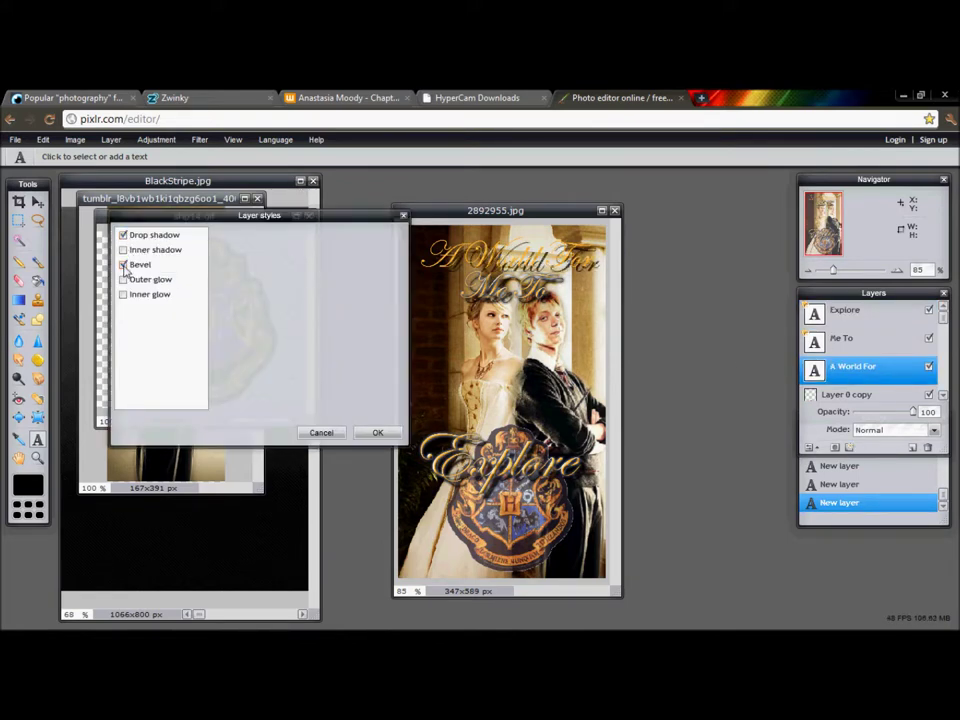
click(123, 280)
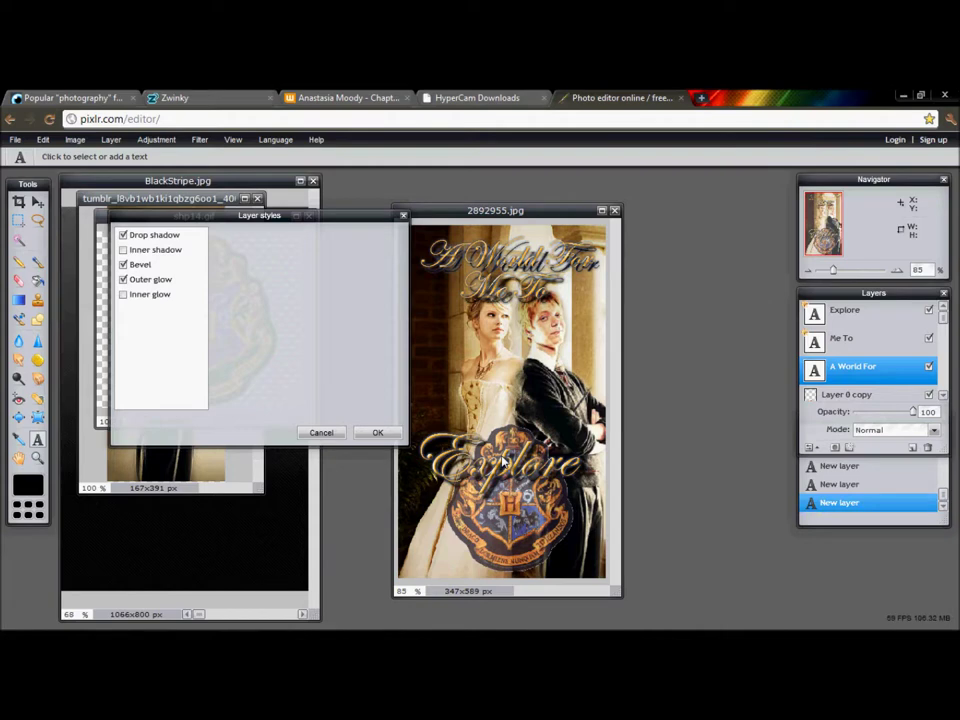
click(377, 432)
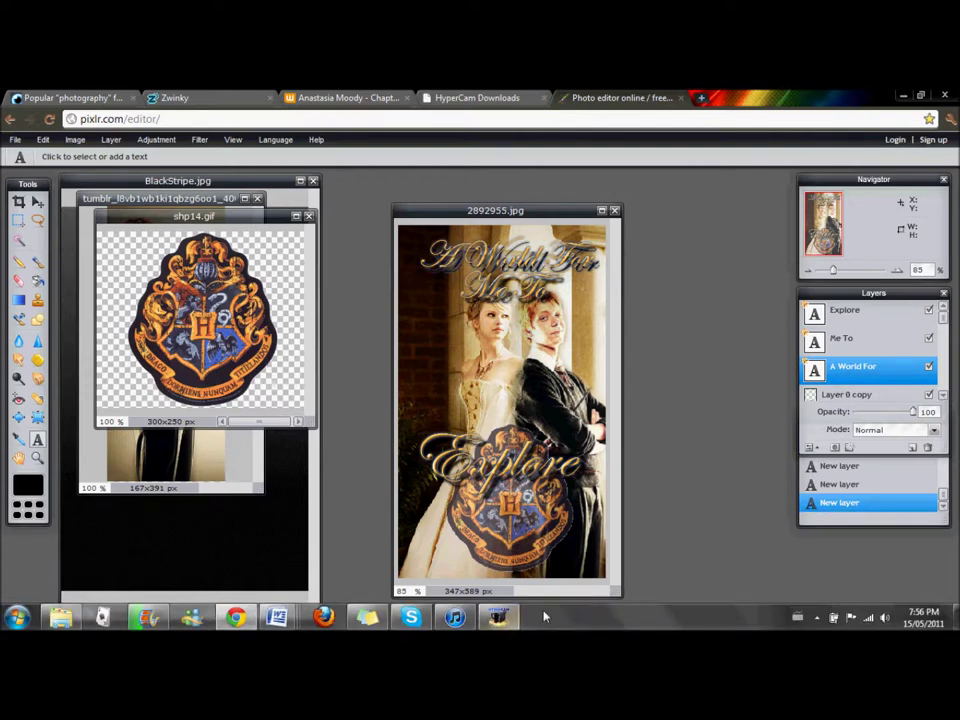
Restore the HyperCam recorder window over the finished cover.
click(499, 616)
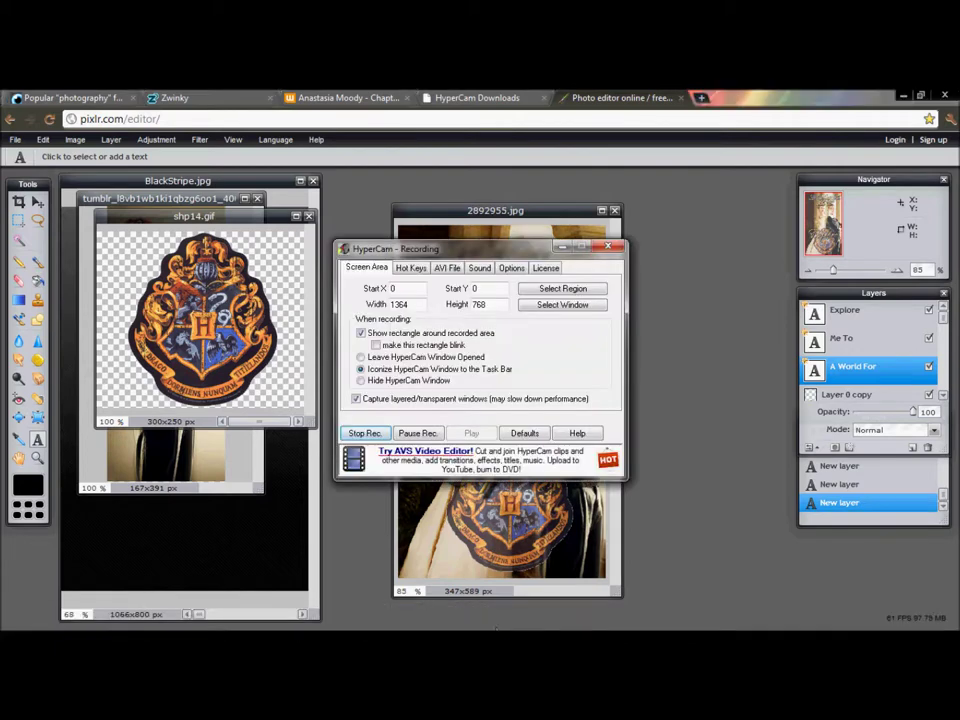